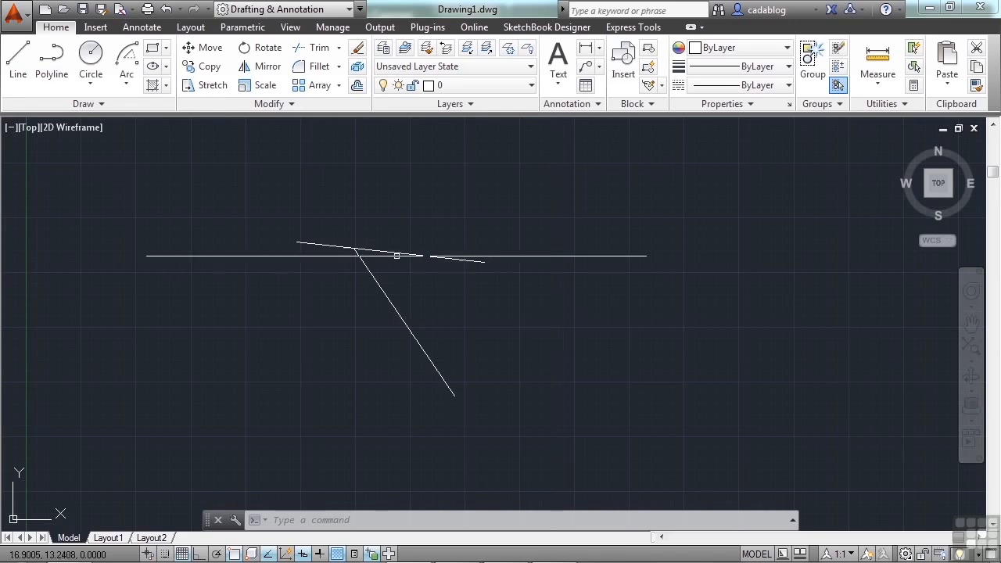
Step: Create a new drawing from the acad.dwt template
{"action": "left_click", "coordinate": [44, 9]}
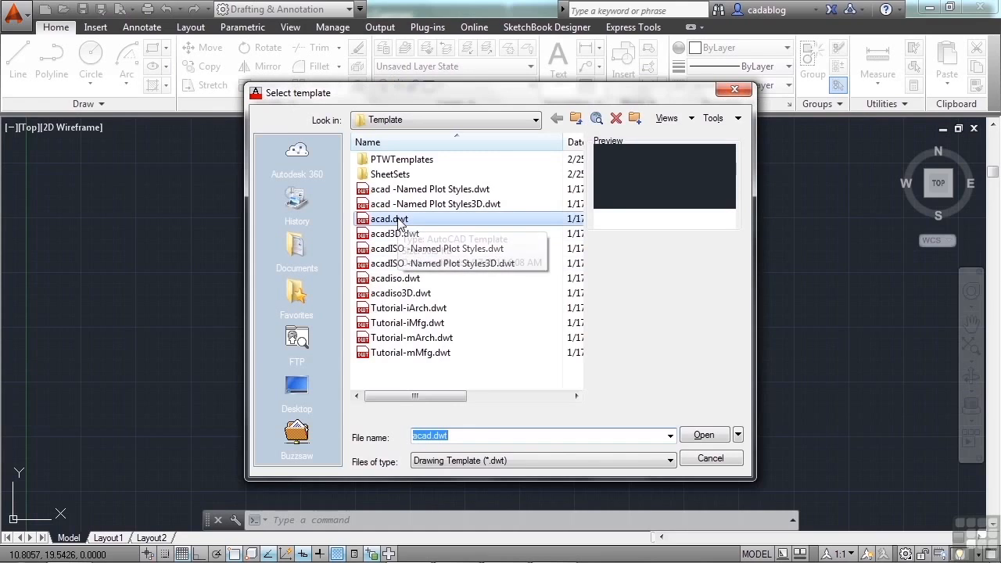
{"action": "left_click", "coordinate": [430, 222]}
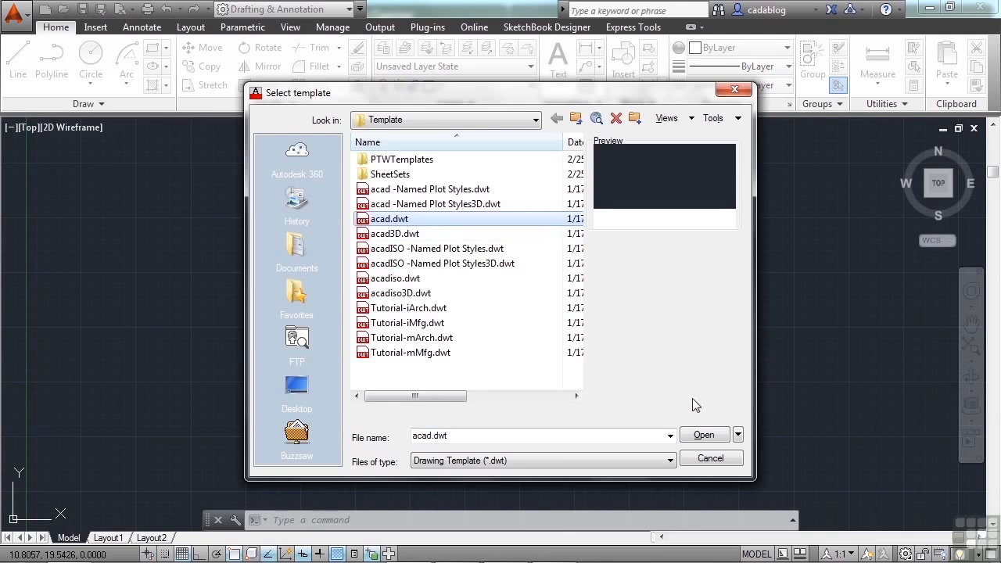
{"action": "left_click", "coordinate": [704, 436]}
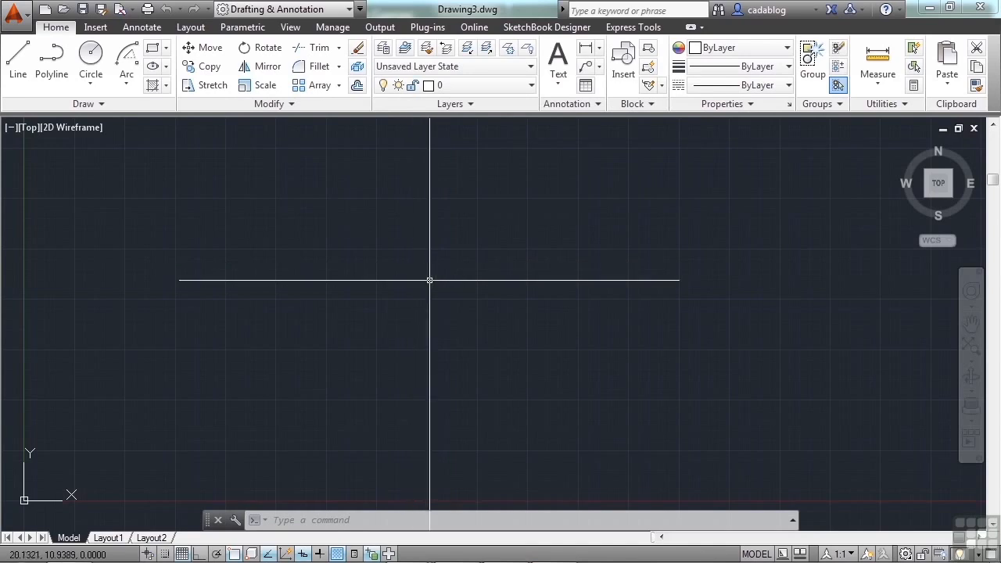
Step: Draw a rectangle 50 units wide and 80 units high, up and to the right of the origin, and zoom to the drawing extents
{"action": "scroll", "coordinate": [429, 280], "scroll_direction": "down", "scroll_amount": 2}
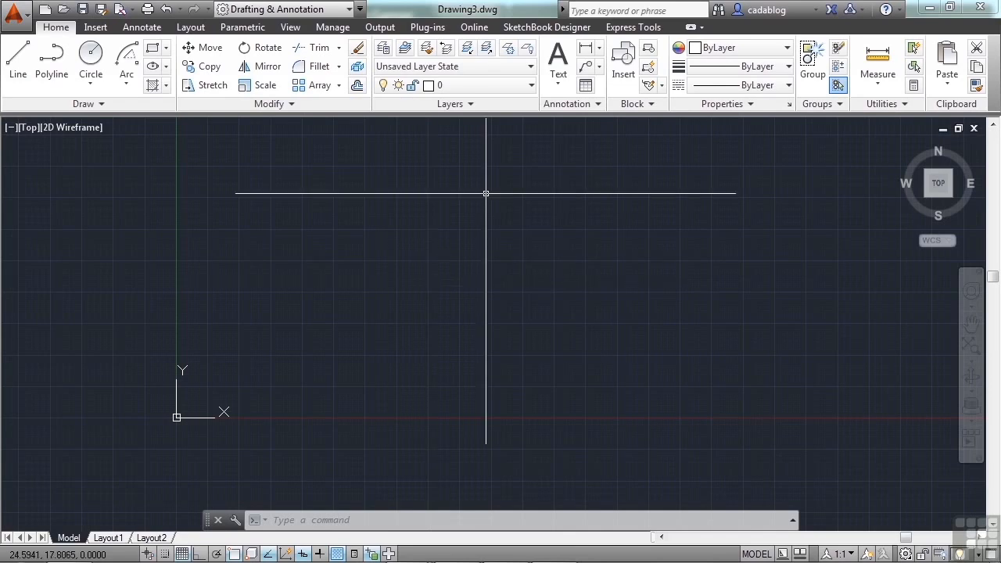
{"action": "mouse_move", "coordinate": [517, 216]}
{"action": "middle_mouse_down"}
{"action": "mouse_move", "coordinate": [446, 273]}
{"action": "mouse_move", "coordinate": [459, 240]}
{"action": "mouse_move", "coordinate": [448, 247]}
{"action": "middle_mouse_up"}
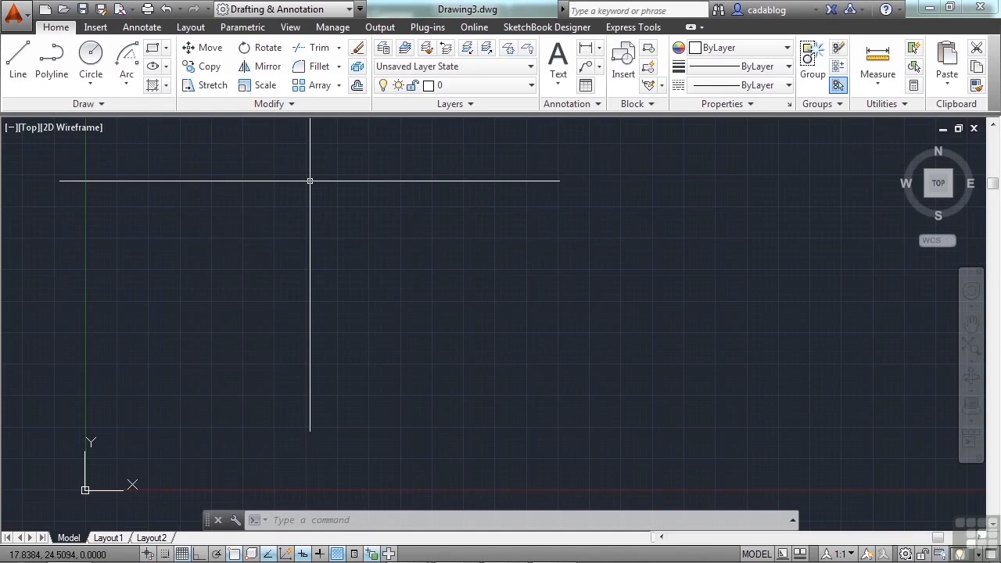
{"action": "left_click", "coordinate": [155, 50]}
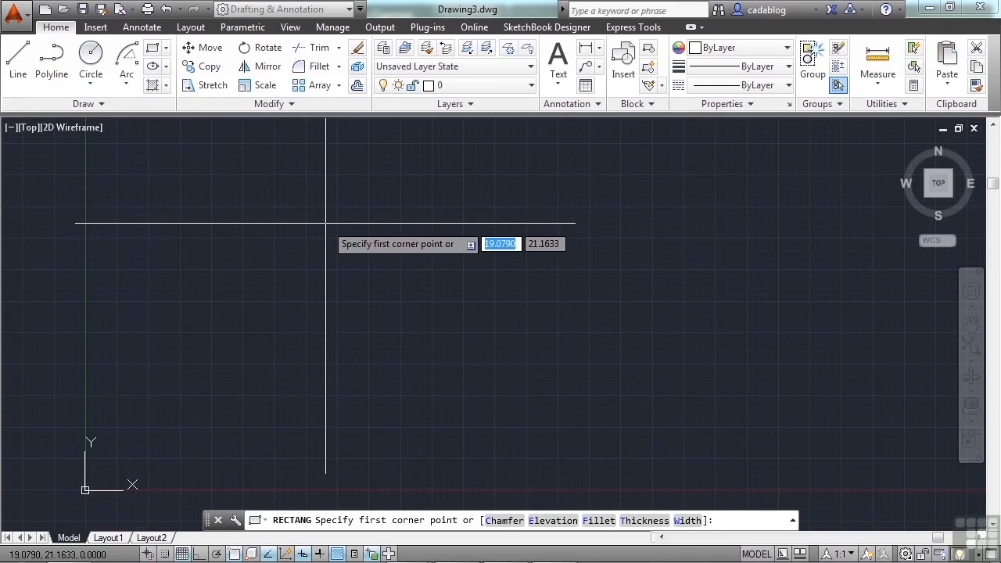
{"action": "middle_click_drag", "start_coordinate": [438, 211], "coordinate": [354, 326]}
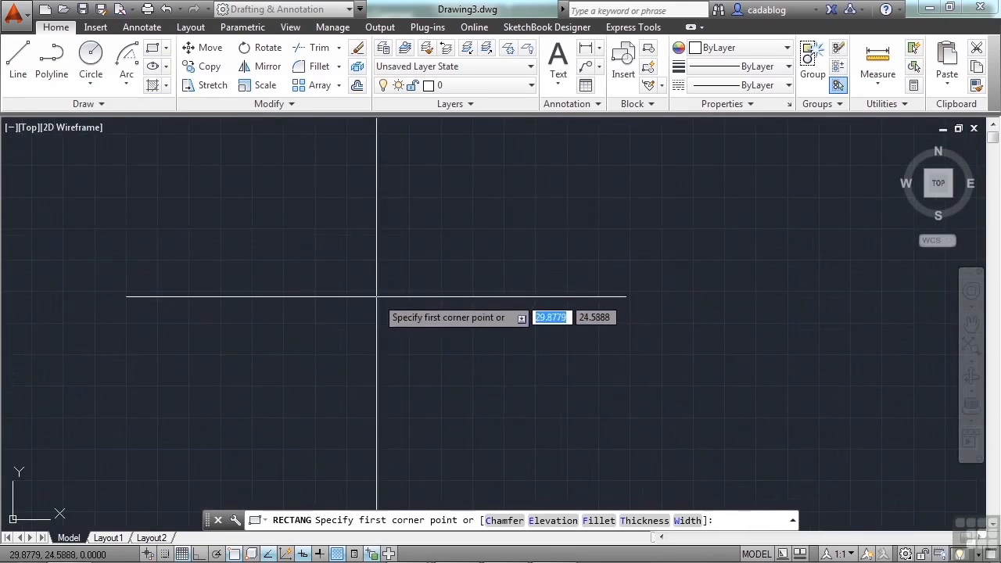
{"action": "left_click", "coordinate": [379, 322]}
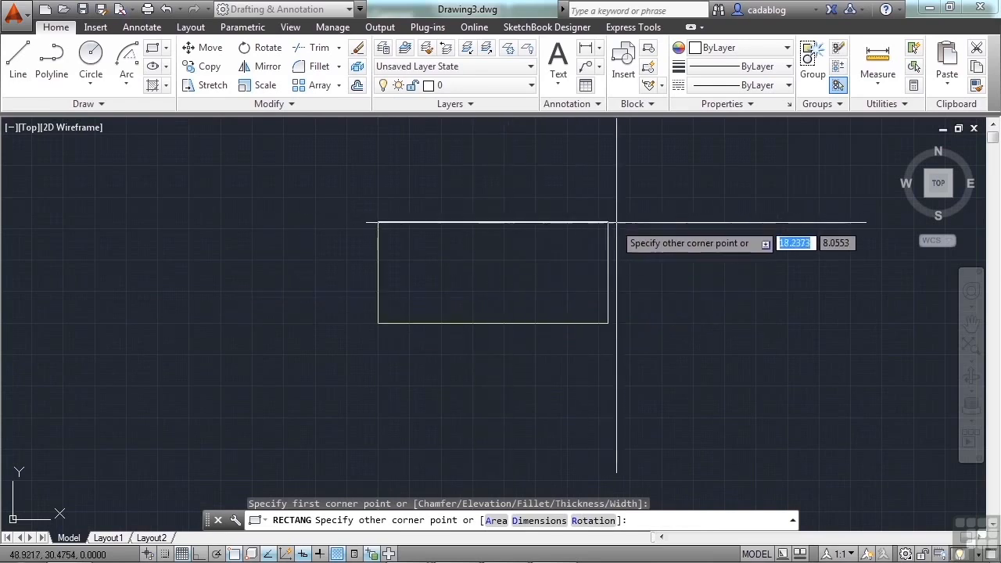
{"action": "scroll", "coordinate": [621, 222], "scroll_direction": "down", "scroll_amount": 2}
{"action": "middle_click_drag", "start_coordinate": [621, 202], "coordinate": [514, 252]}
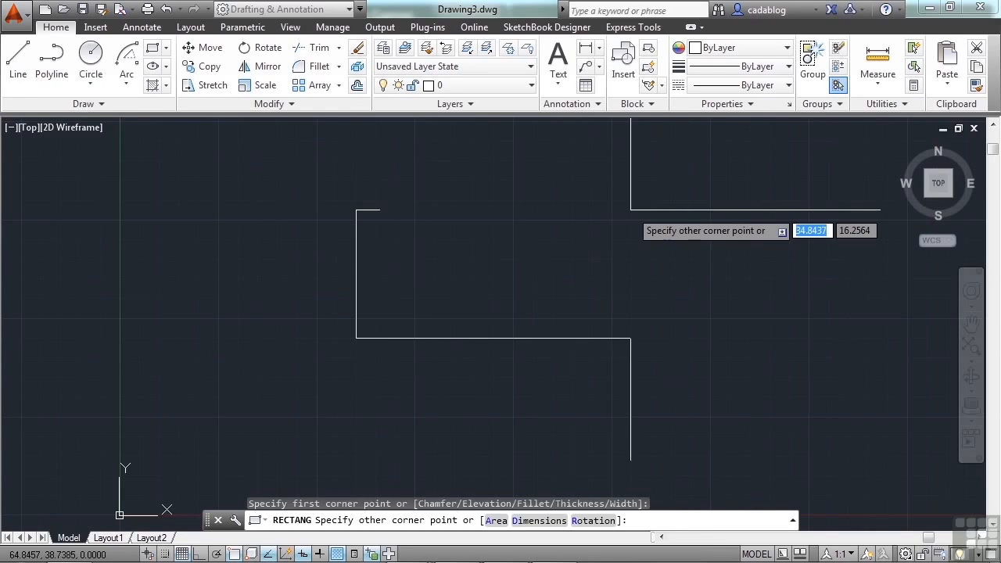
{"action": "type", "text": "50"}
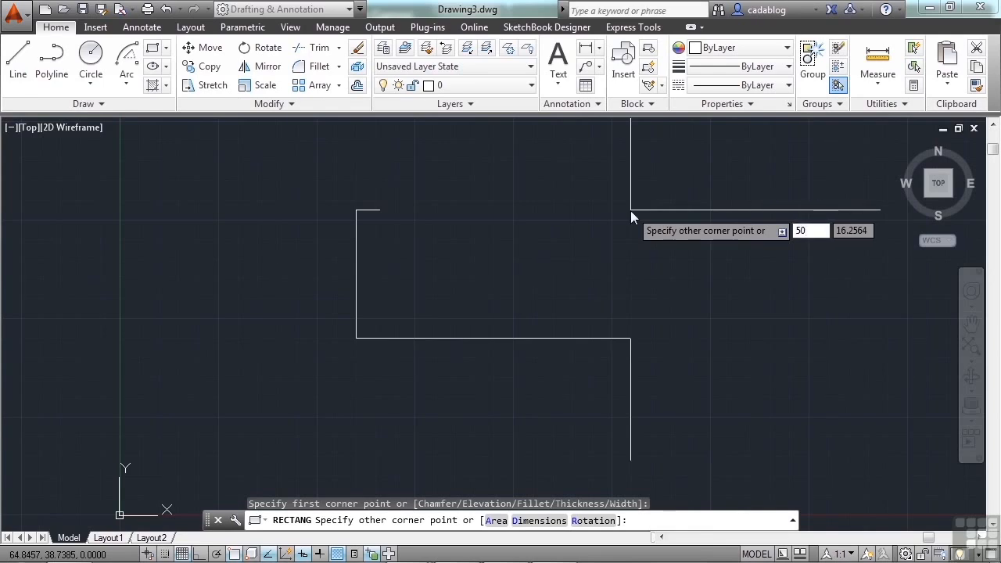
{"action": "key", "text": "Tab"}
{"action": "type", "text": "80"}
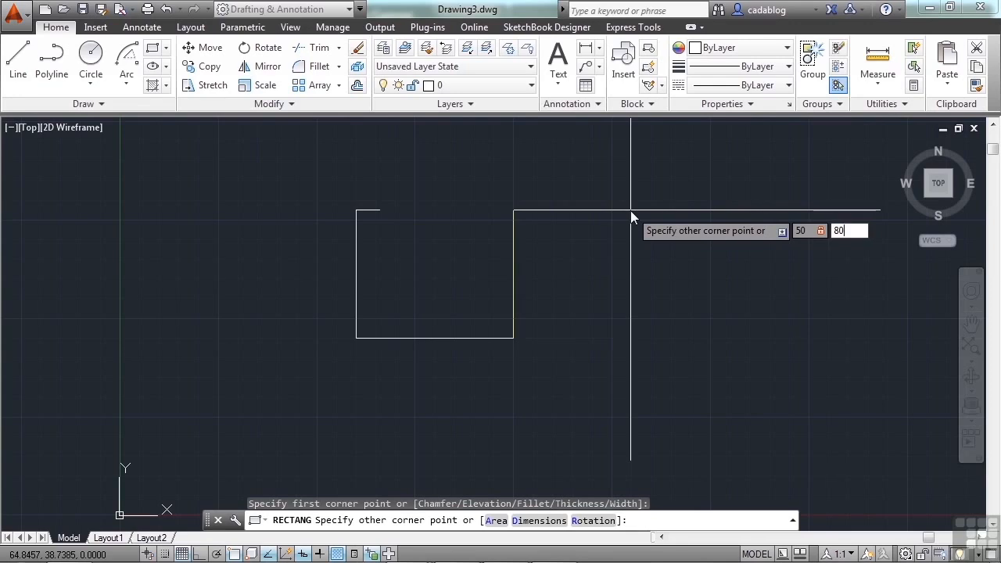
{"action": "key", "text": "Return"}
{"action": "middle_click", "coordinate": [577, 212]}
{"action": "middle_click", "coordinate": [576, 212]}
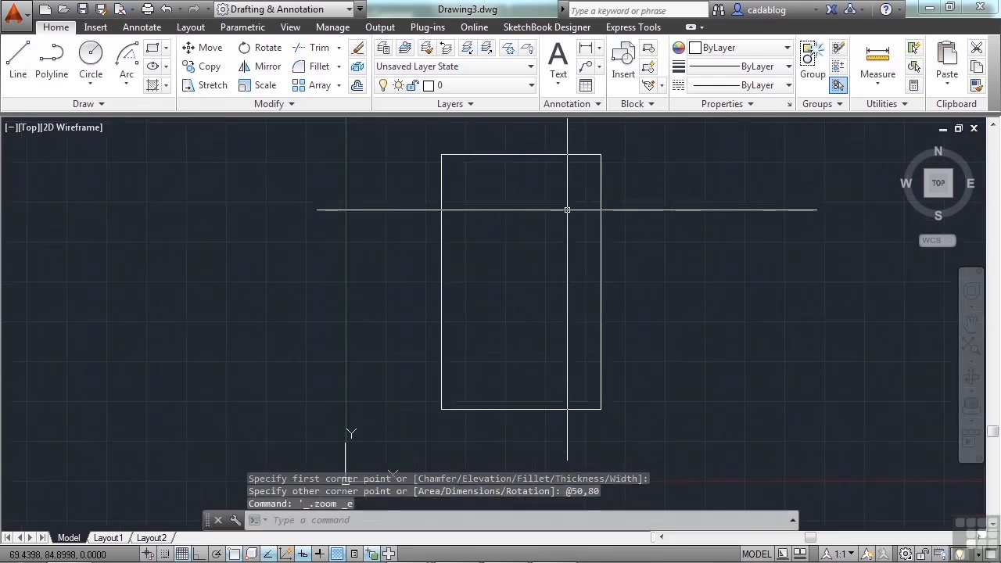
{"action": "mouse_move", "coordinate": [559, 248]}
{"action": "middle_mouse_down"}
{"action": "mouse_move", "coordinate": [548, 270]}
{"action": "mouse_move", "coordinate": [536, 242]}
{"action": "middle_mouse_up"}
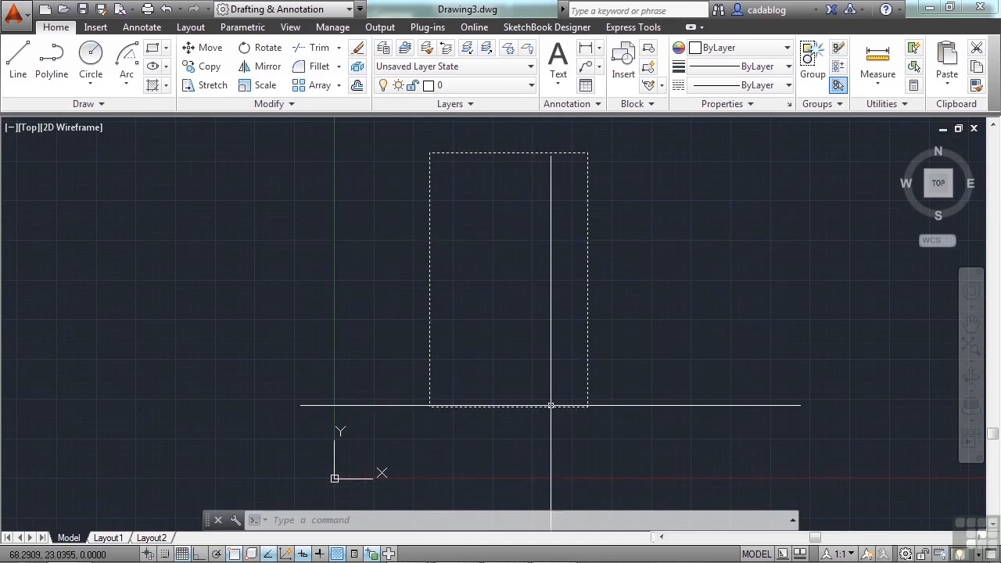
{"action": "left_click", "coordinate": [581, 407]}
{"action": "mouse_move", "coordinate": [588, 408]}
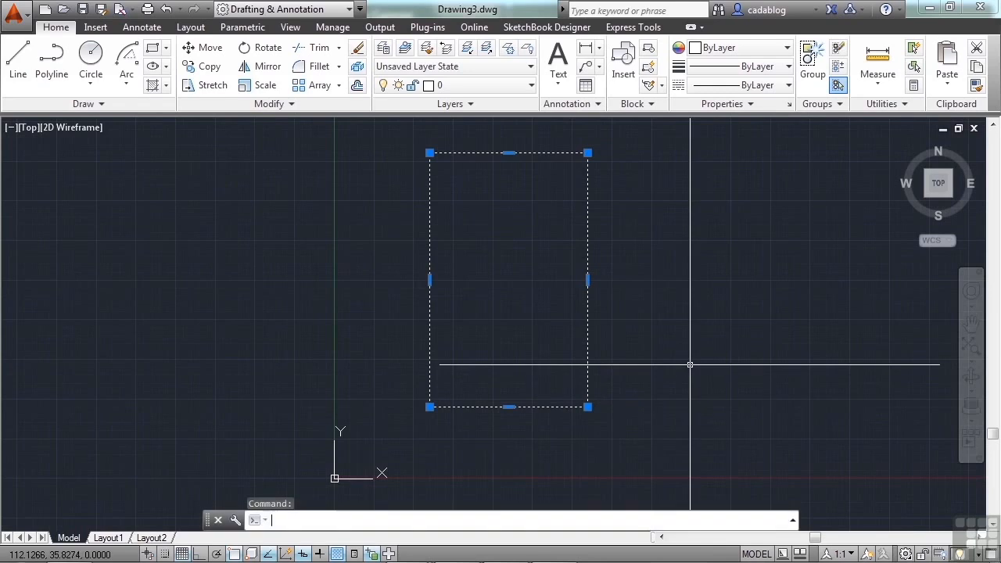
{"action": "key", "text": "Escape"}
Step: Turn off the Show UCS Icon at Origin setting
{"action": "scroll", "coordinate": [686, 271], "scroll_direction": "down", "scroll_amount": 2}
{"action": "mouse_move", "coordinate": [690, 302]}
{"action": "middle_mouse_down"}
{"action": "mouse_move", "coordinate": [632, 264]}
{"action": "mouse_move", "coordinate": [621, 268]}
{"action": "middle_mouse_up"}
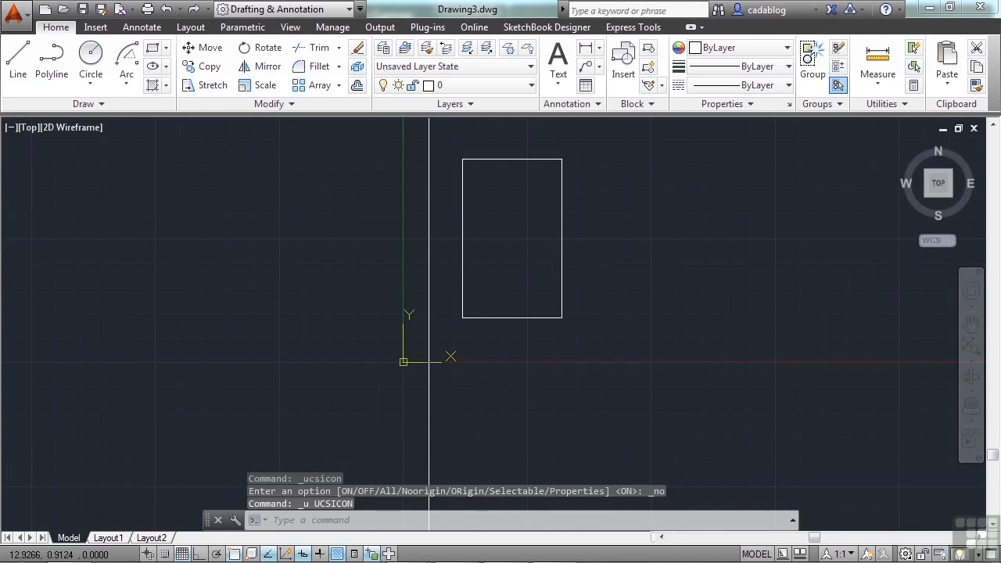
{"action": "right_click", "coordinate": [429, 362]}
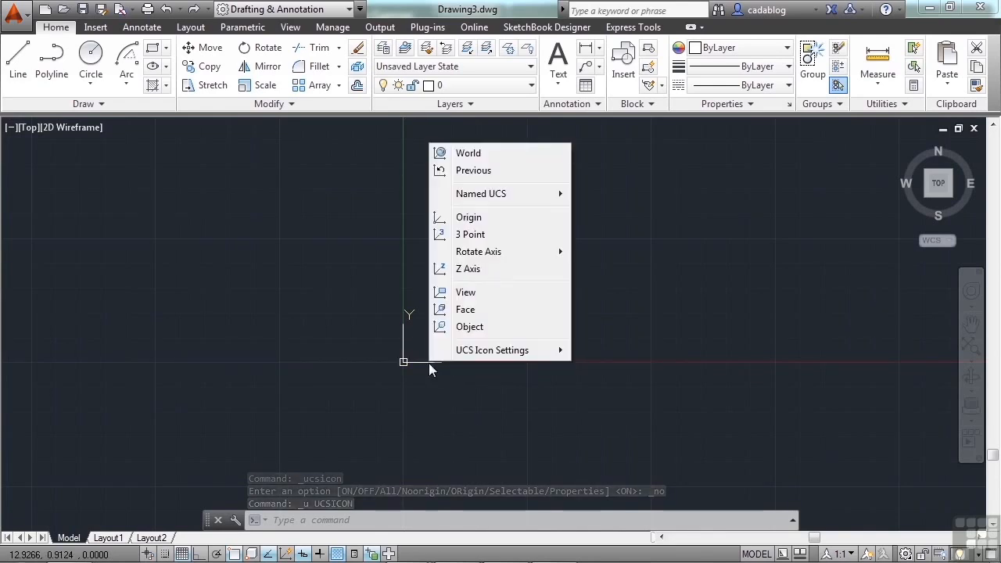
{"action": "mouse_move", "coordinate": [481, 354]}
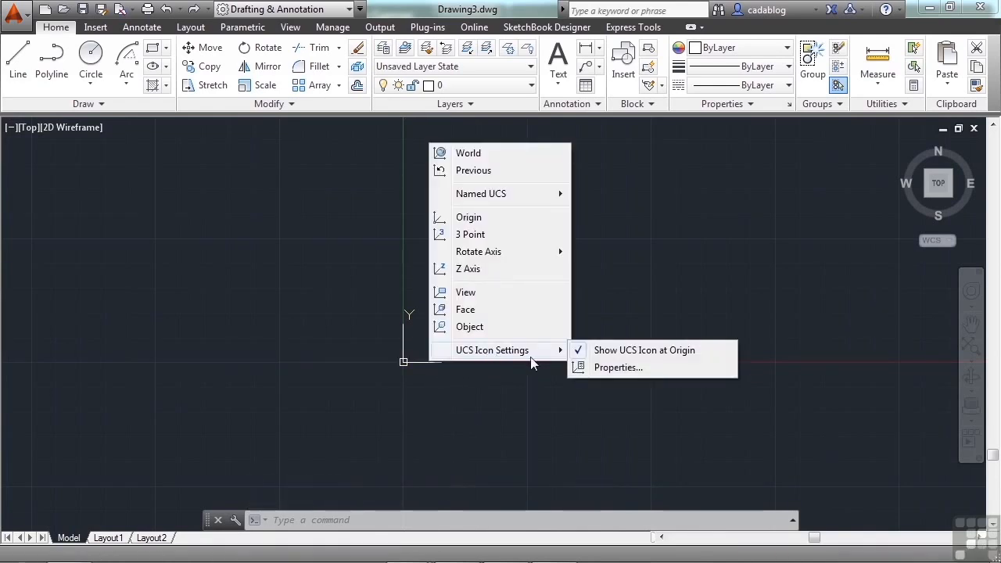
{"action": "left_click", "coordinate": [667, 357]}
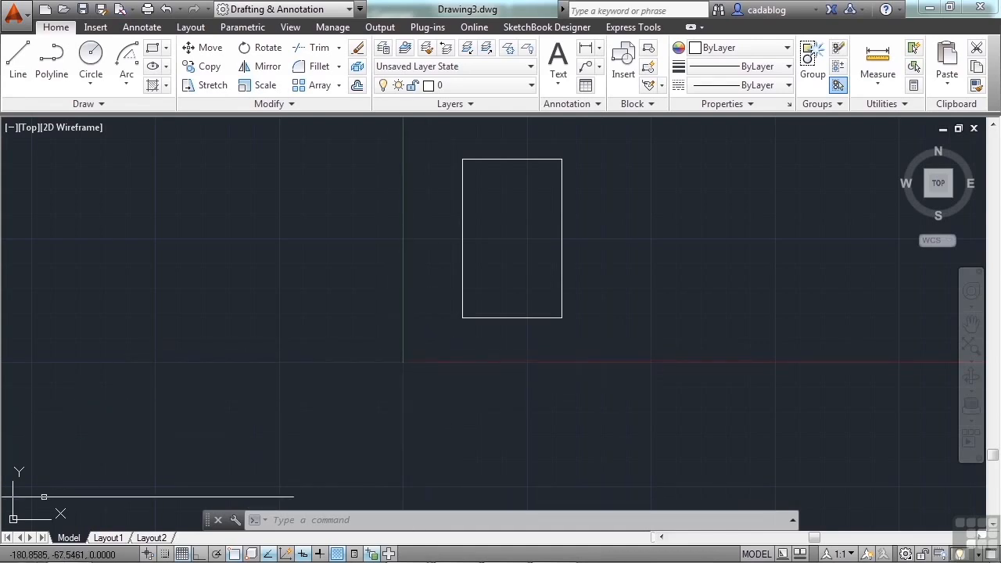
{"action": "scroll", "coordinate": [324, 355], "scroll_direction": "down", "scroll_amount": 2}
{"action": "middle_click_drag", "start_coordinate": [422, 328], "coordinate": [362, 347]}
{"action": "middle_click_drag", "start_coordinate": [456, 306], "coordinate": [272, 370]}
{"action": "mouse_move", "coordinate": [310, 296]}
{"action": "middle_mouse_down"}
{"action": "mouse_move", "coordinate": [284, 333]}
{"action": "mouse_move", "coordinate": [188, 344]}
{"action": "mouse_move", "coordinate": [140, 381]}
{"action": "mouse_move", "coordinate": [576, 195]}
{"action": "middle_mouse_up"}
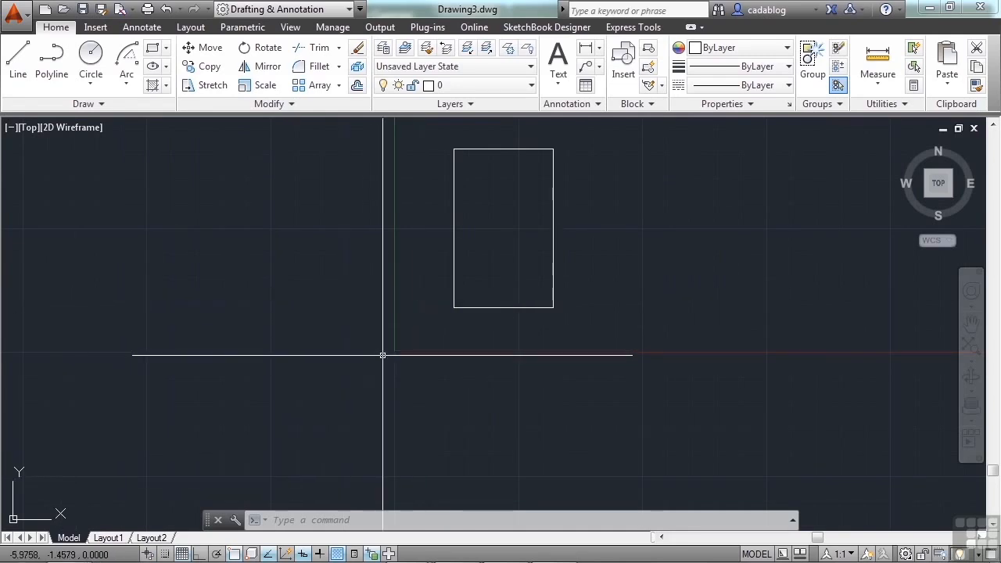
{"action": "scroll", "coordinate": [452, 330], "scroll_direction": "up", "scroll_amount": 2}
{"action": "middle_click_drag", "start_coordinate": [500, 239], "coordinate": [465, 282]}
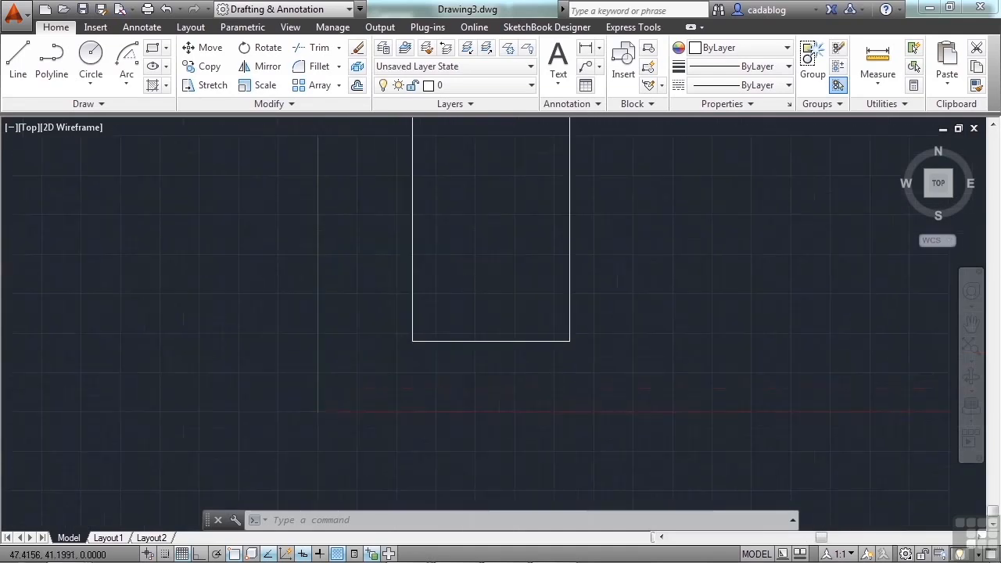
{"action": "scroll", "coordinate": [532, 212], "scroll_direction": "down", "scroll_amount": 1}
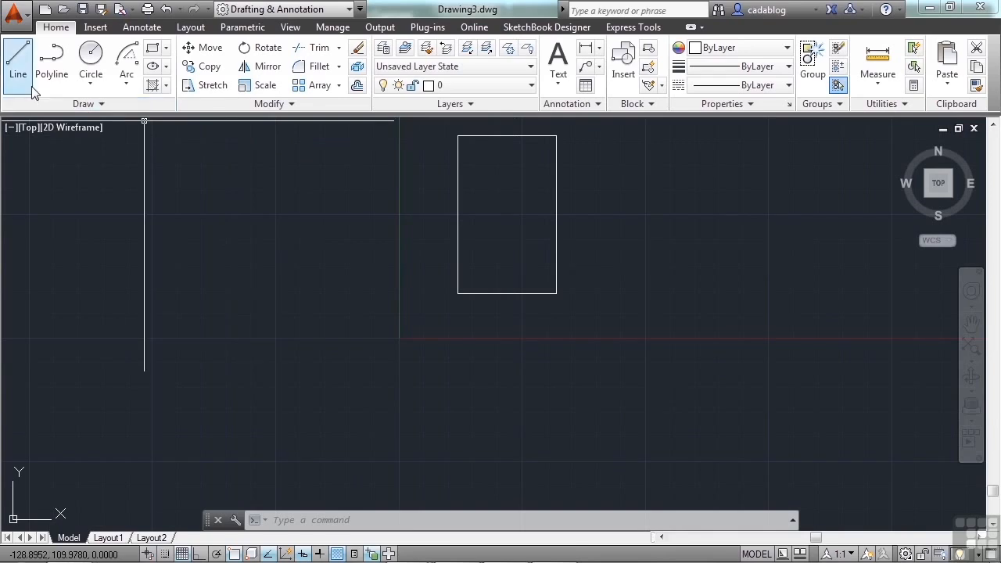
Step: Draw a horizontal line 400 units long below the rectangle with Ortho on, starting well to the left of it
{"action": "left_click", "coordinate": [17, 64]}
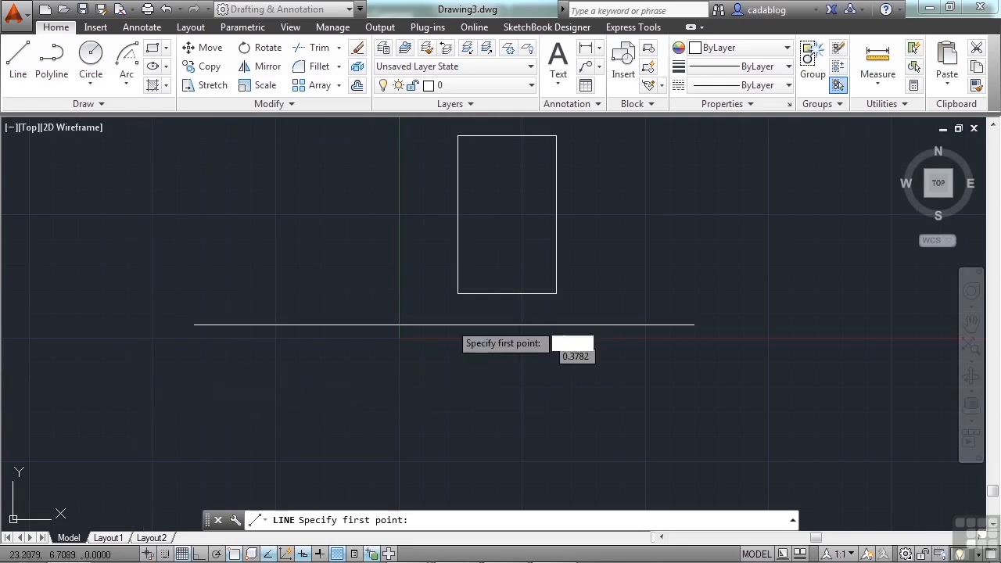
{"action": "left_click", "coordinate": [161, 372]}
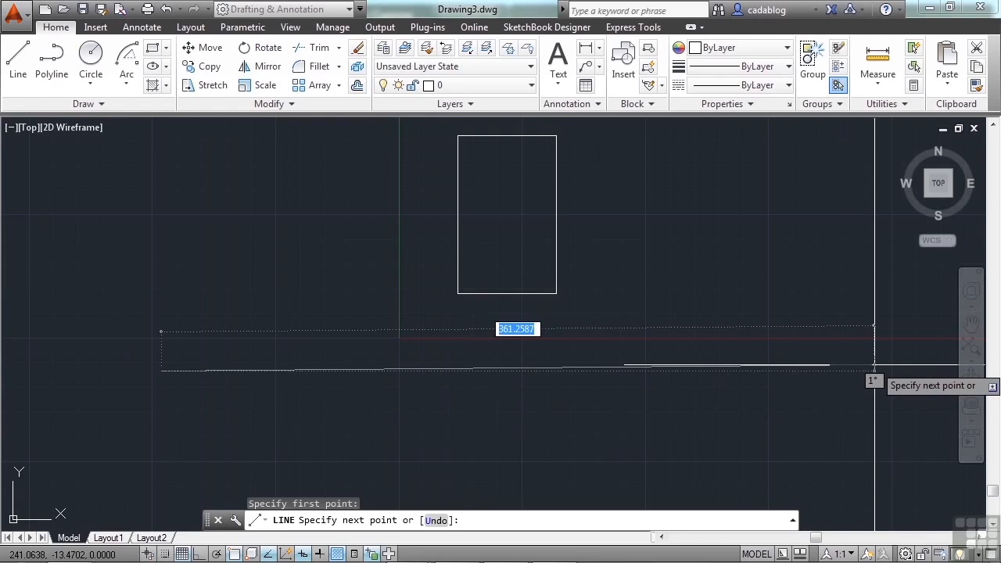
{"action": "key", "text": "F8"}
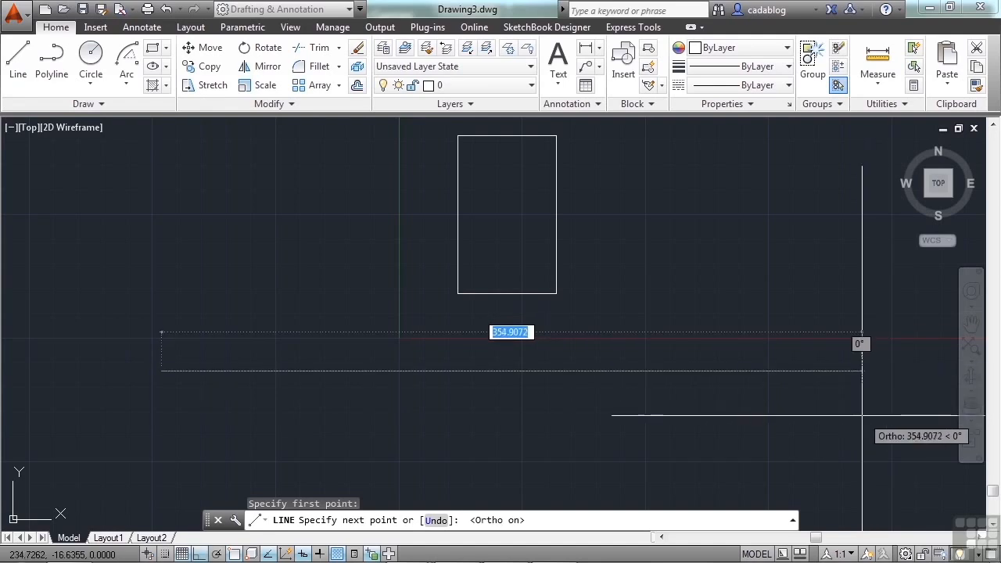
{"action": "type", "text": "400"}
{"action": "key", "text": "Return"}
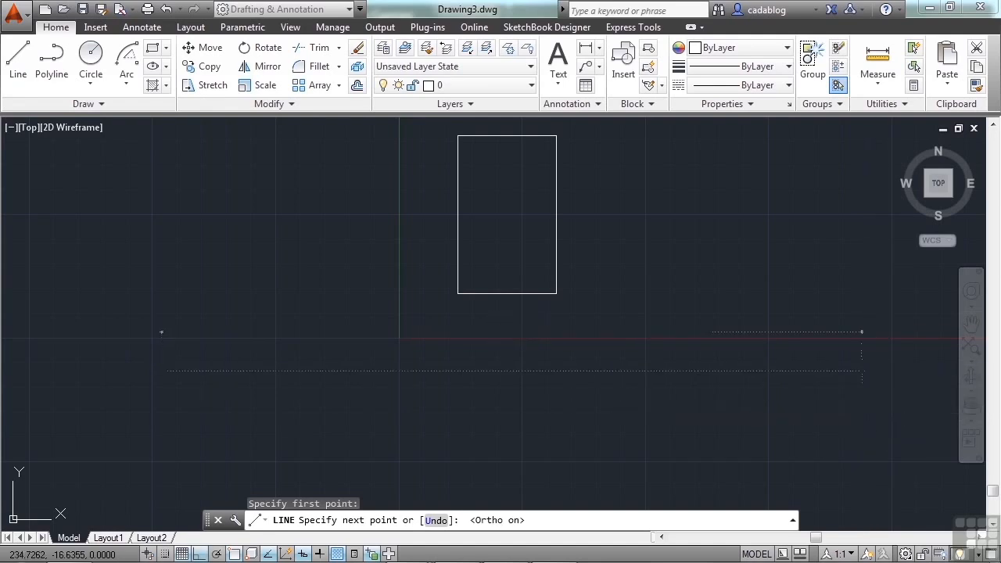
{"action": "key", "text": "Return"}
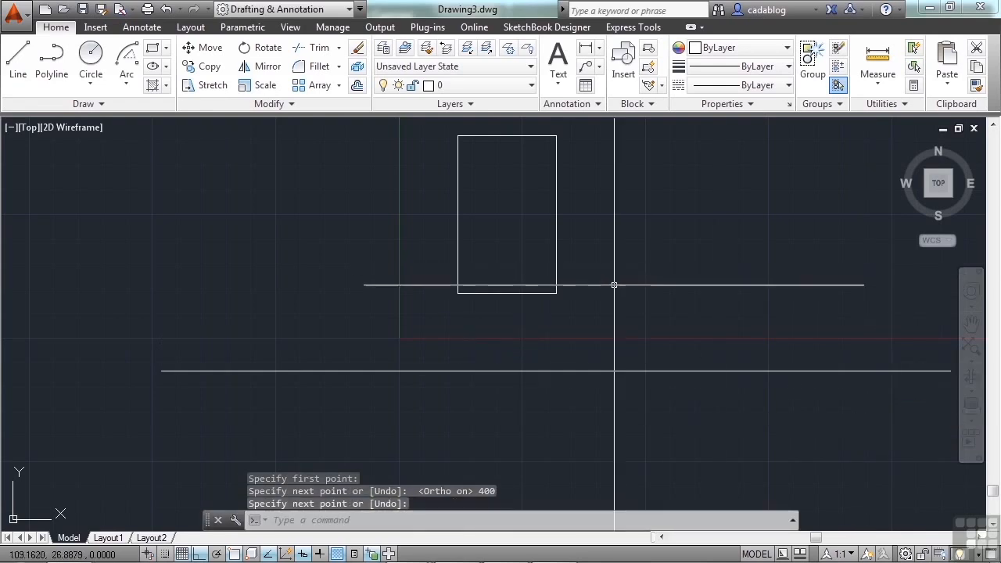
Step: Offset the horizontal line 20 units downward
{"action": "middle_click_drag", "start_coordinate": [628, 293], "coordinate": [542, 287]}
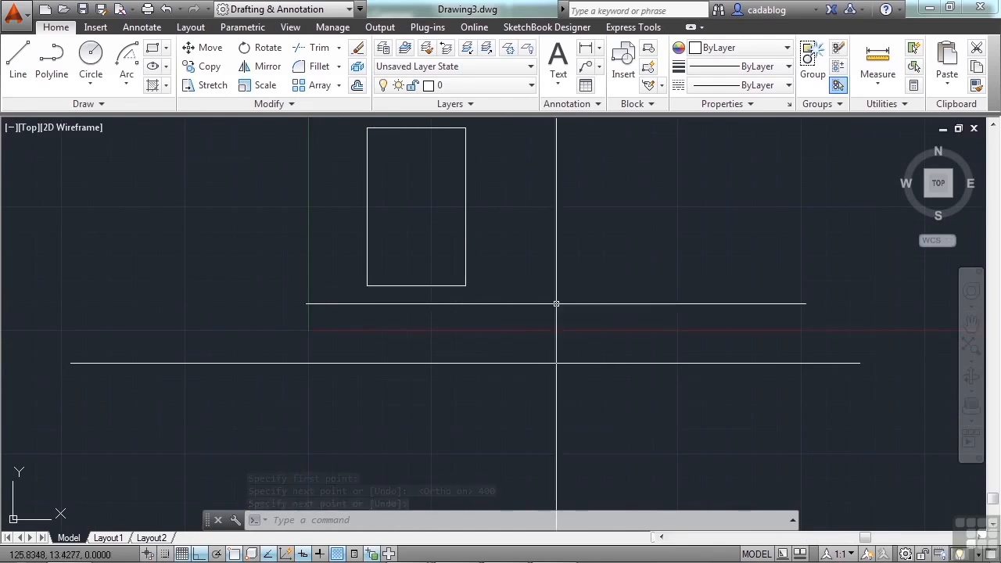
{"action": "middle_click_drag", "start_coordinate": [534, 371], "coordinate": [545, 331]}
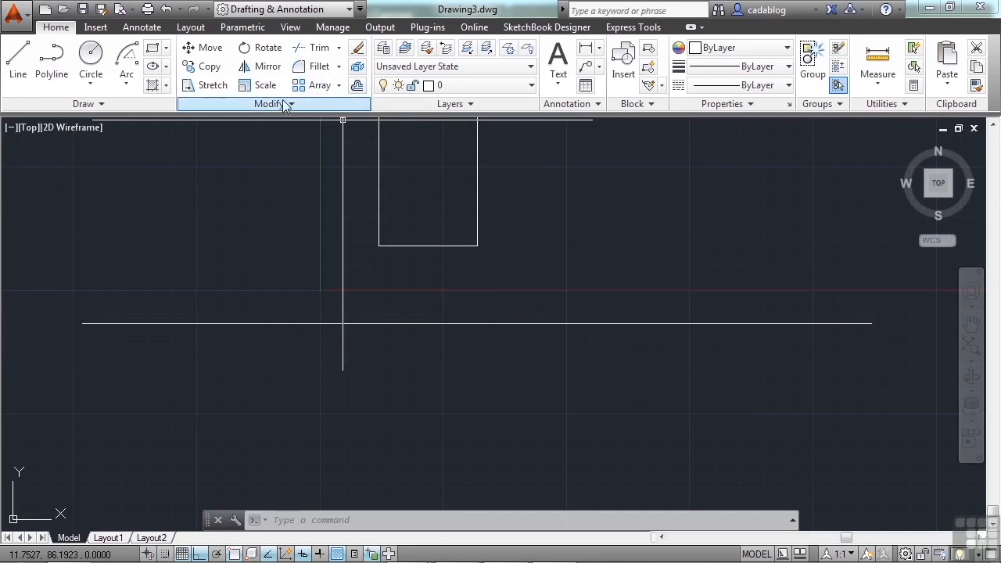
{"action": "left_click", "coordinate": [358, 87]}
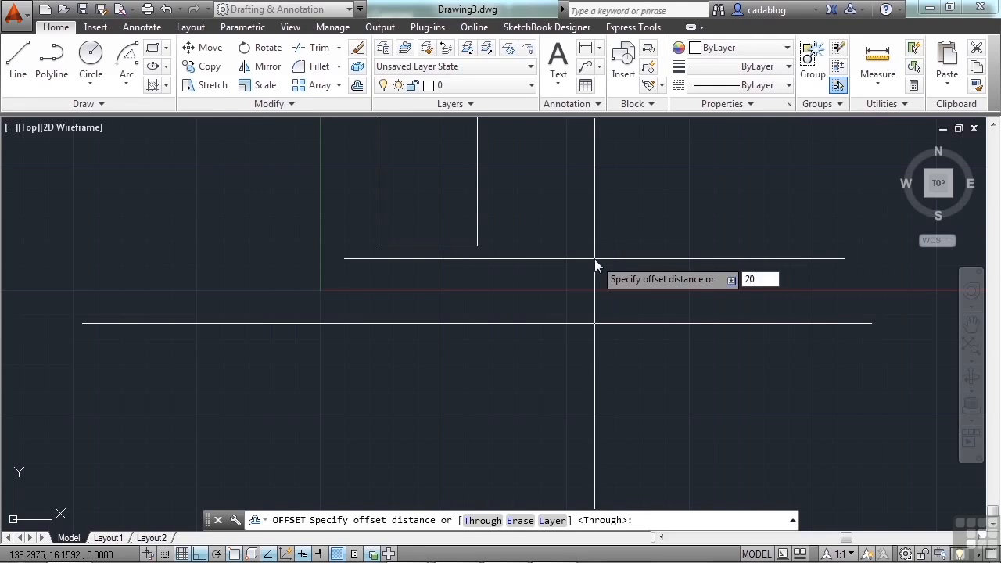
{"action": "key", "text": "Return"}
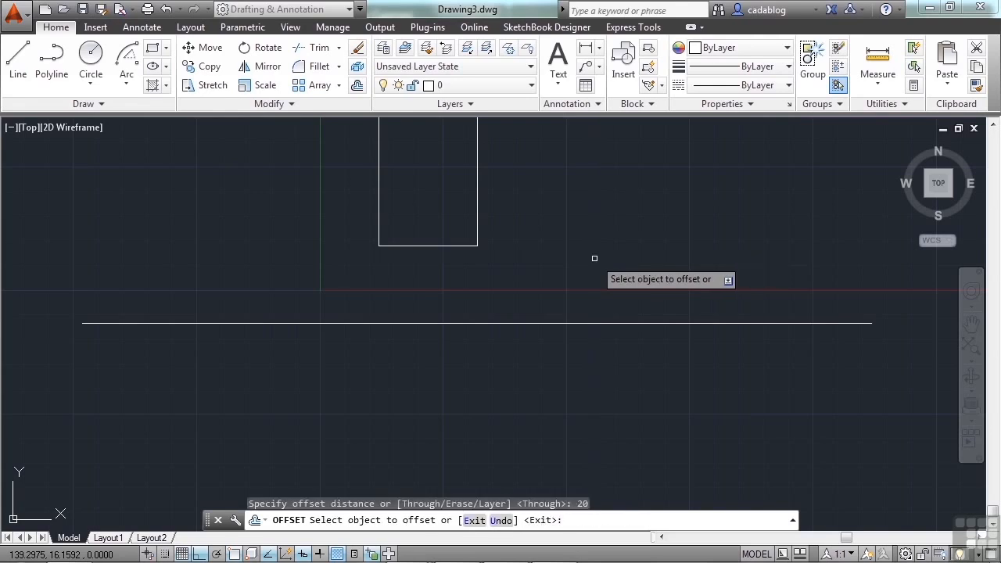
{"action": "left_click", "coordinate": [599, 322]}
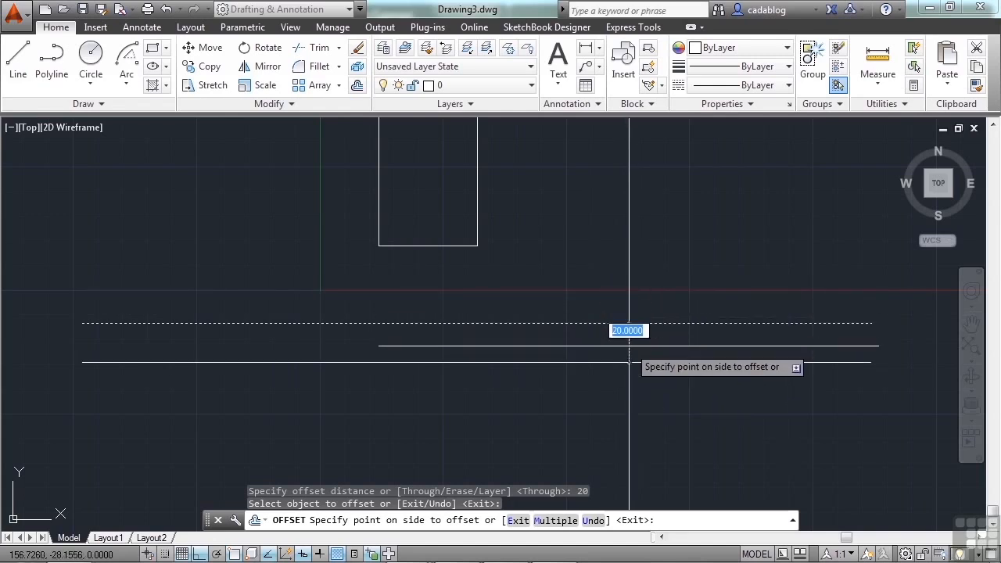
{"action": "left_click", "coordinate": [630, 352]}
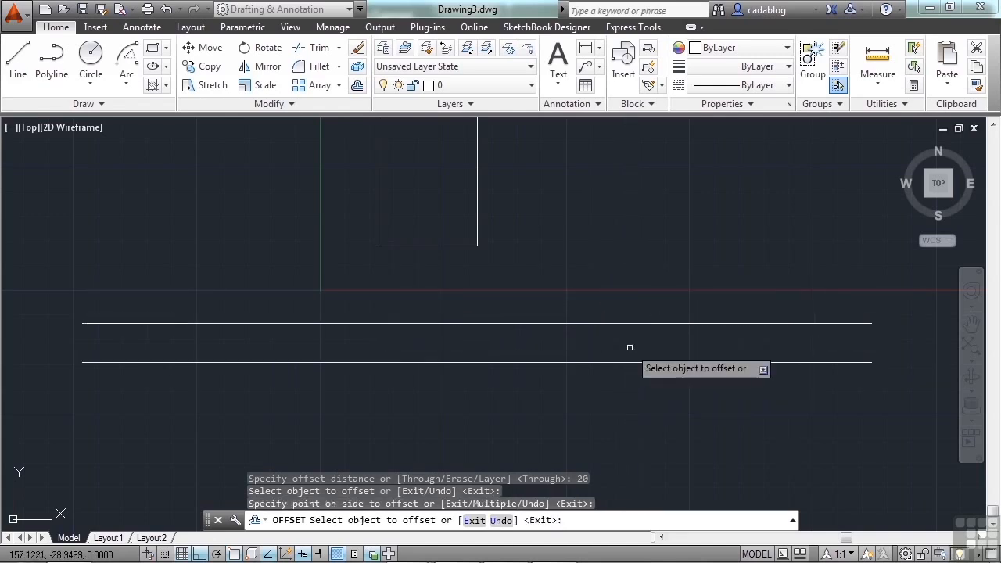
{"action": "key", "text": "Escape"}
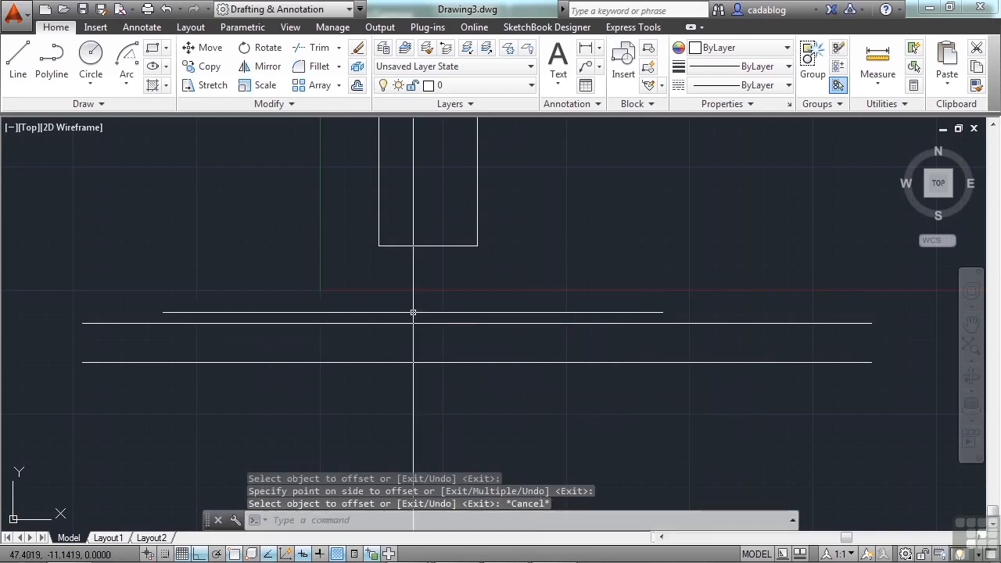
{"action": "middle_click_drag", "start_coordinate": [415, 230], "coordinate": [444, 265]}
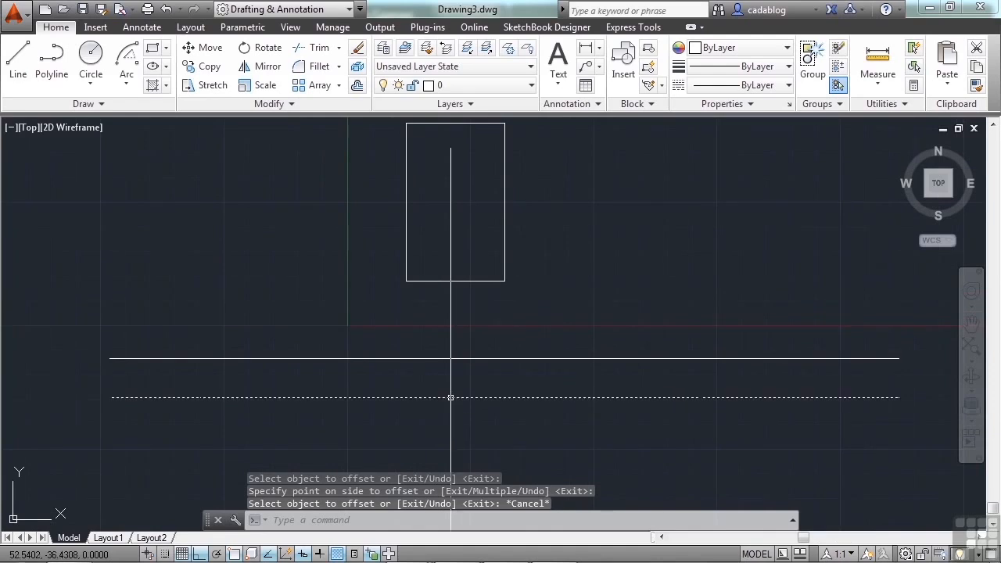
{"action": "scroll", "coordinate": [442, 343], "scroll_direction": "up", "scroll_amount": 2}
{"action": "scroll", "coordinate": [440, 320], "scroll_direction": "up", "scroll_amount": 2}
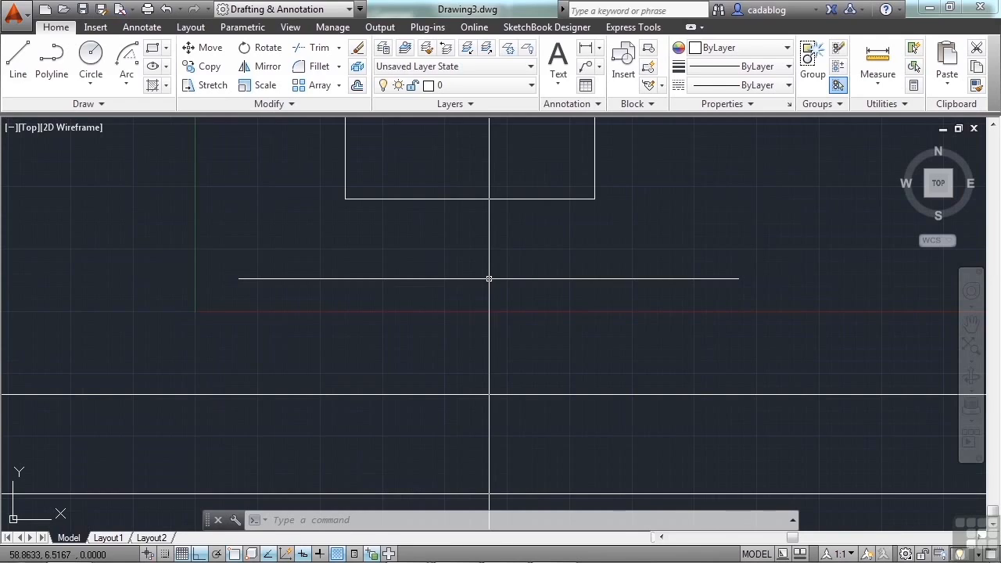
Step: Draw a vertical line from a Nearest point near the left end of the rectangle's bottom edge, perpendicular to the upper long horizontal line
{"action": "left_click", "coordinate": [19, 66]}
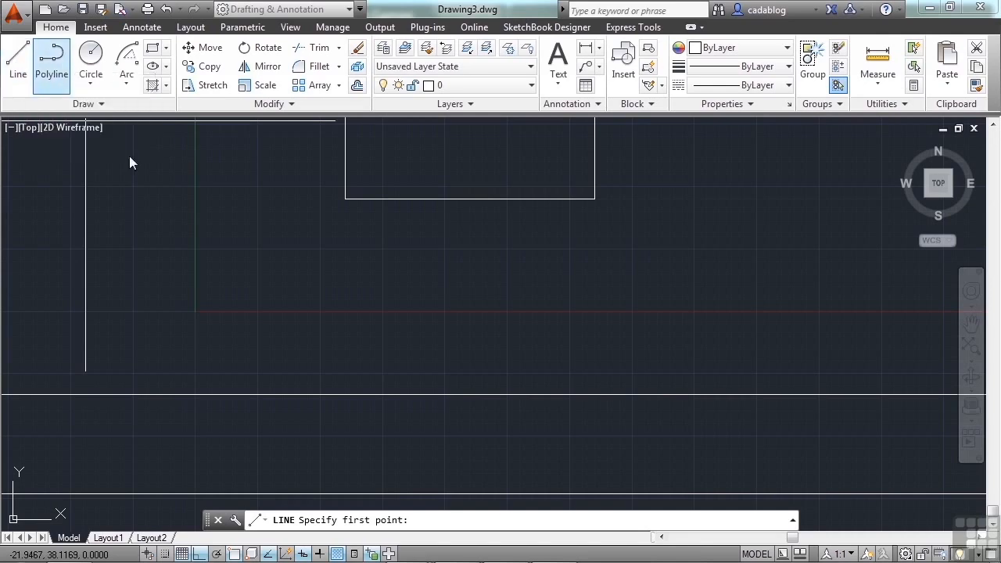
{"action": "right_click", "coordinate": [399, 287], "text": "shift"}
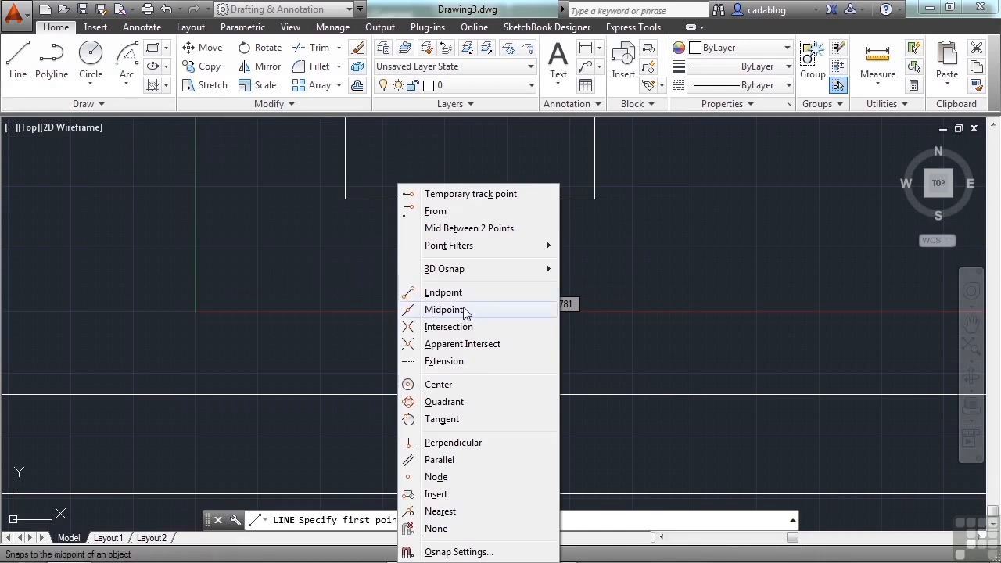
{"action": "left_click", "coordinate": [441, 512]}
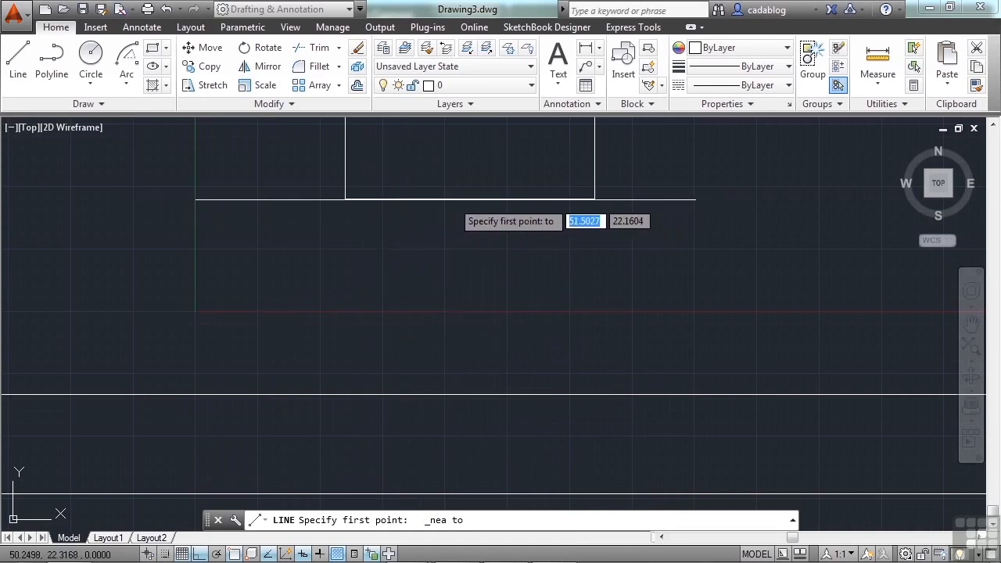
{"action": "left_click", "coordinate": [360, 199]}
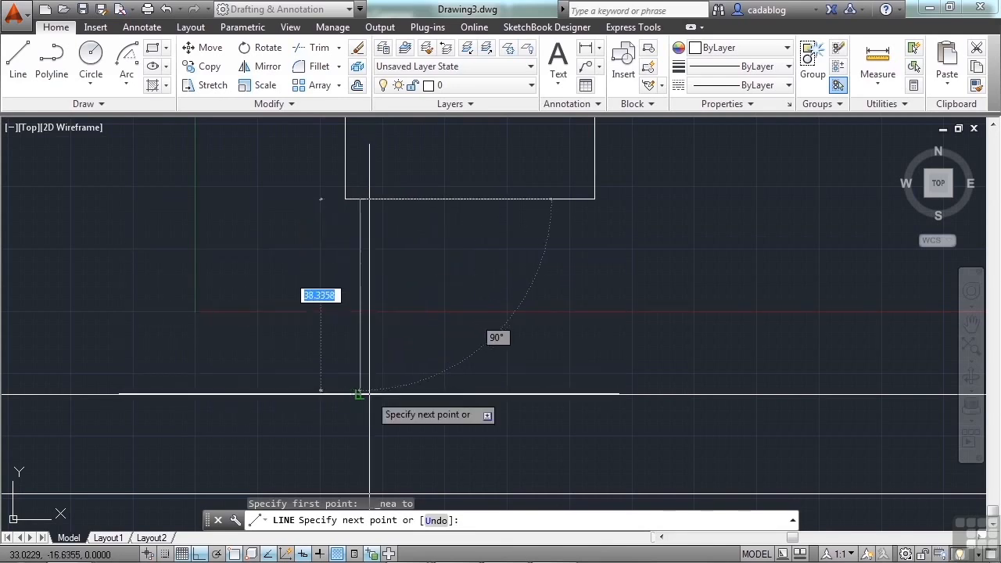
{"action": "left_click", "coordinate": [370, 395]}
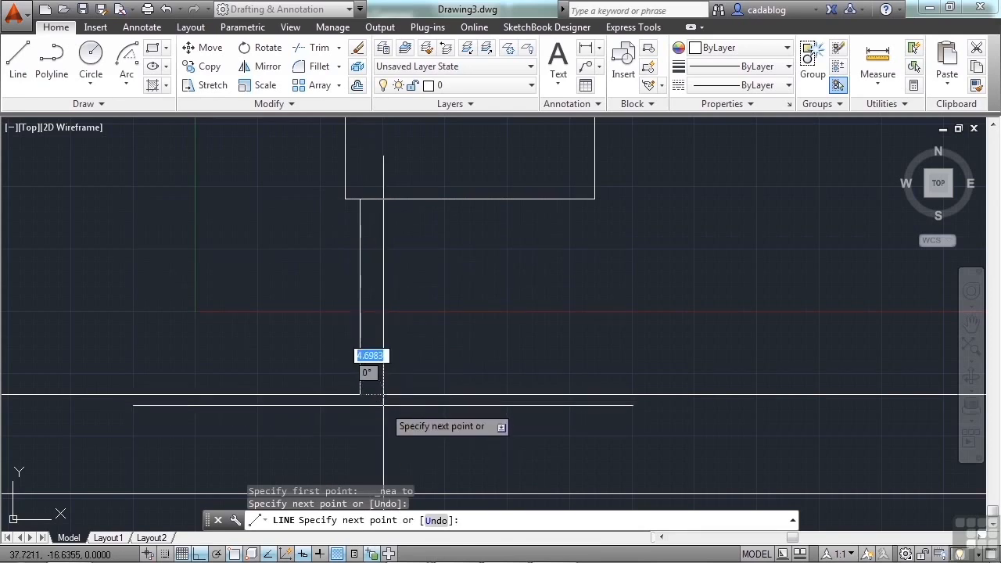
{"action": "left_click", "coordinate": [383, 405]}
{"action": "key", "text": "Return"}
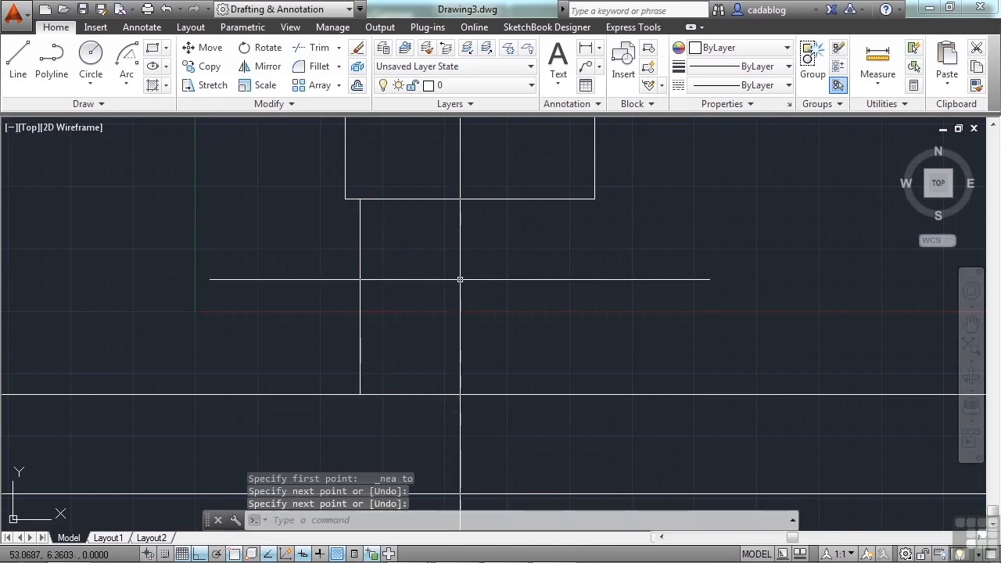
Step: Offset the vertical line 12 units to the right and undo that offset
{"action": "left_click", "coordinate": [357, 85]}
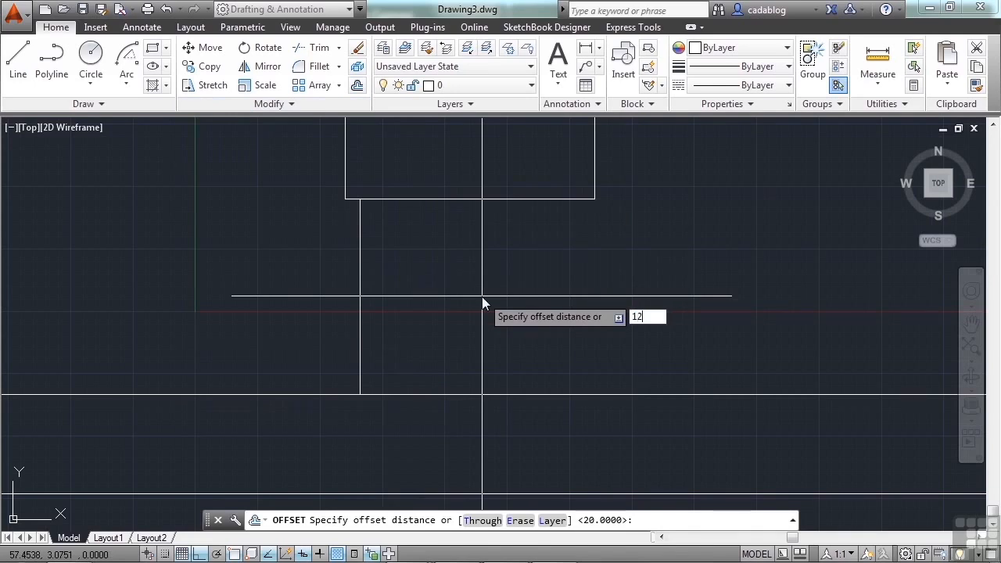
{"action": "key", "text": "Return"}
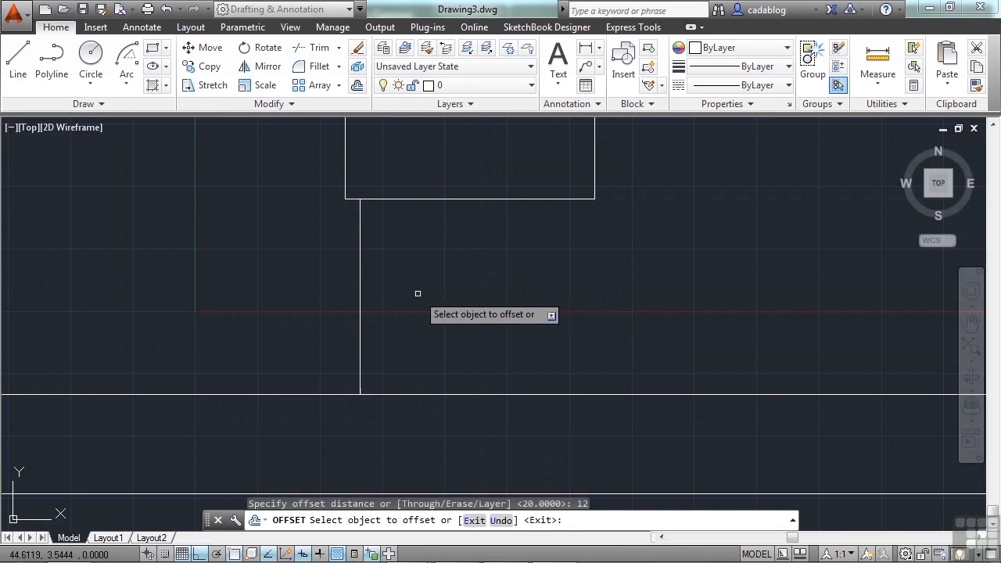
{"action": "left_click", "coordinate": [359, 275]}
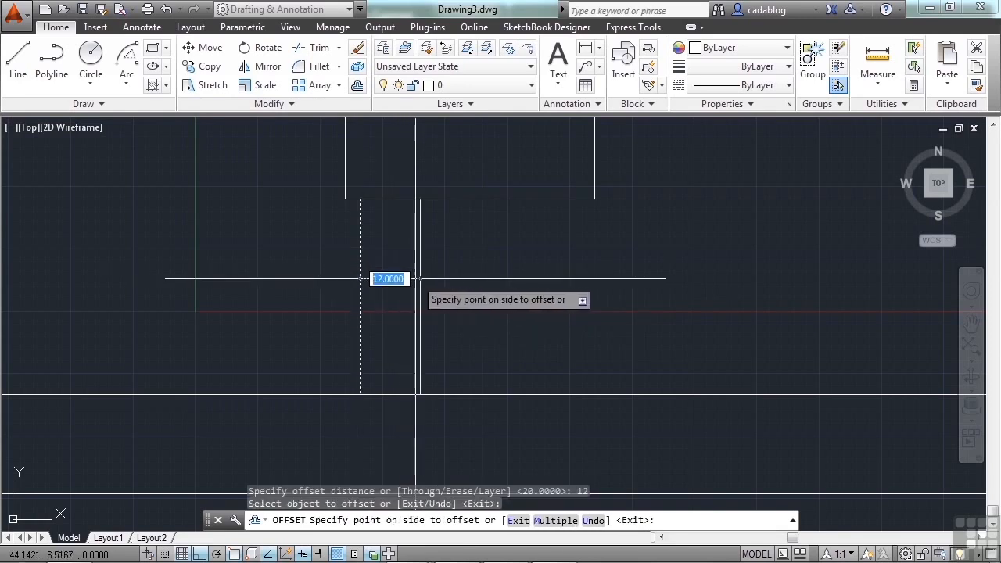
{"action": "left_click", "coordinate": [462, 288]}
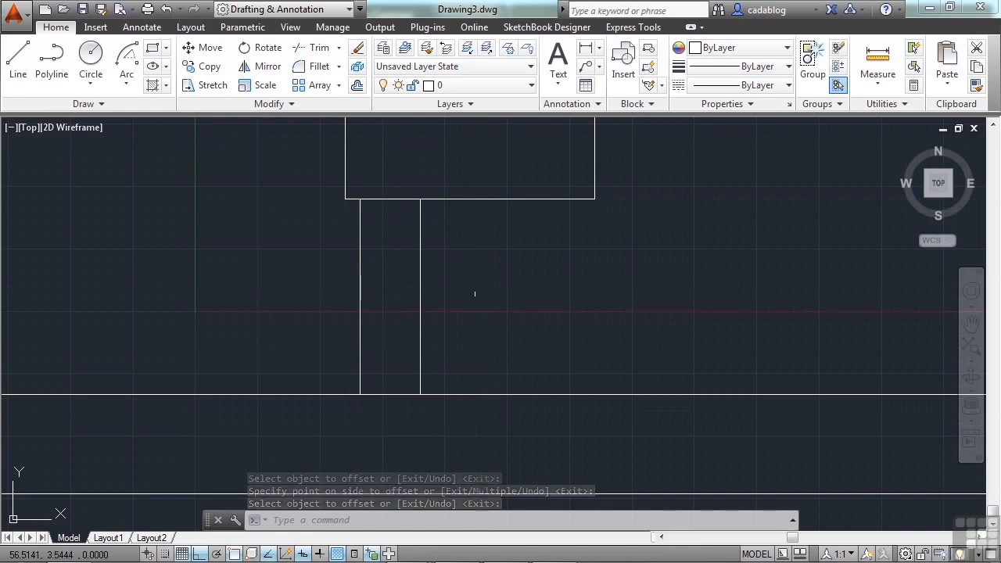
{"action": "left_click", "coordinate": [166, 9]}
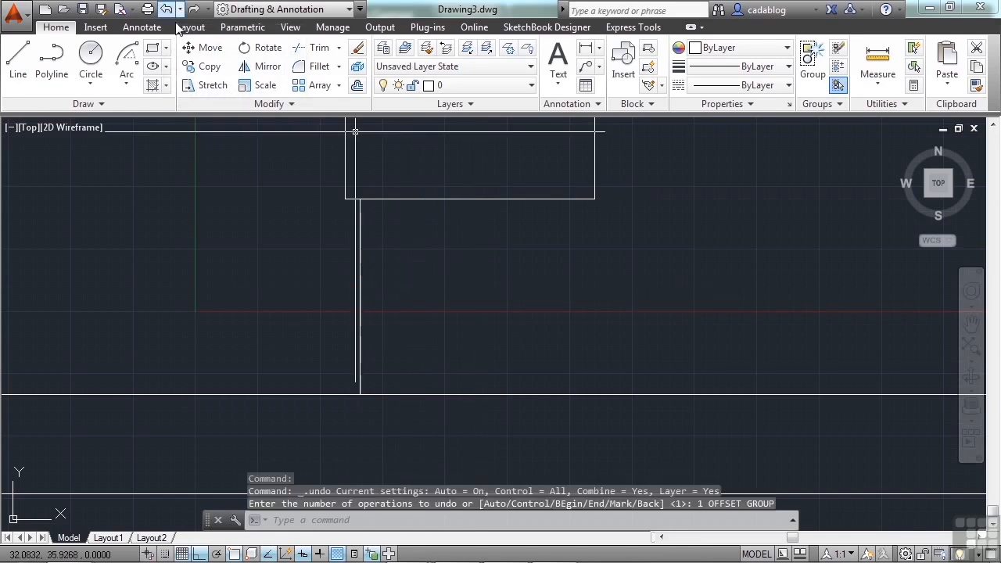
Step: Offset the vertical line 20 units to the right
{"action": "left_click", "coordinate": [357, 86]}
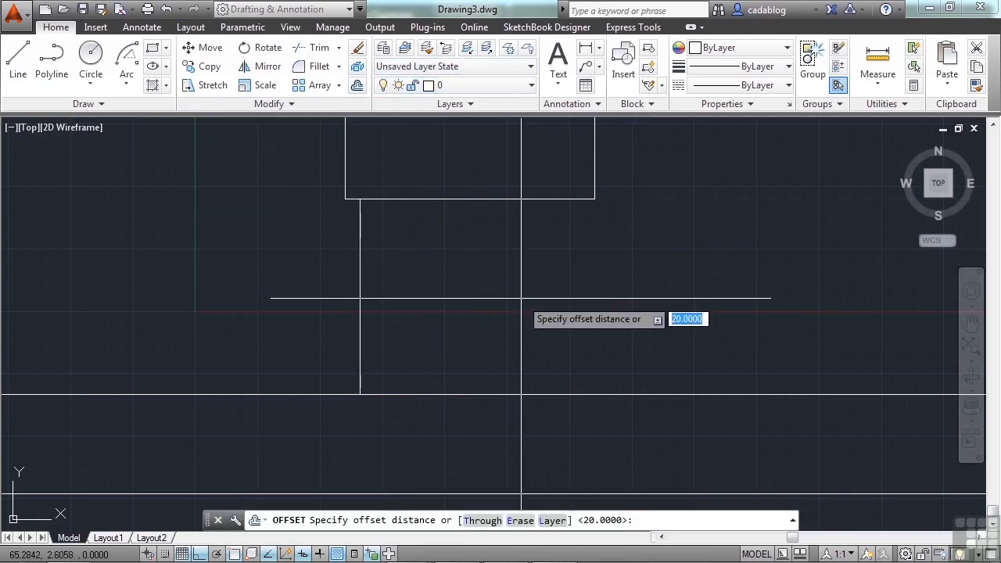
{"action": "type", "text": "20"}
{"action": "key", "text": "Return"}
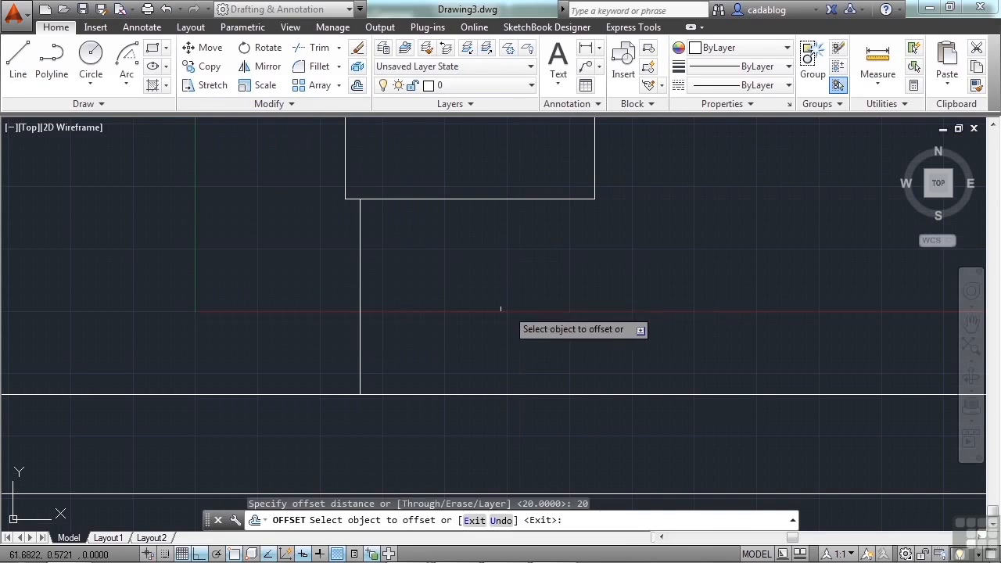
{"action": "left_click", "coordinate": [359, 263]}
{"action": "left_click", "coordinate": [435, 273]}
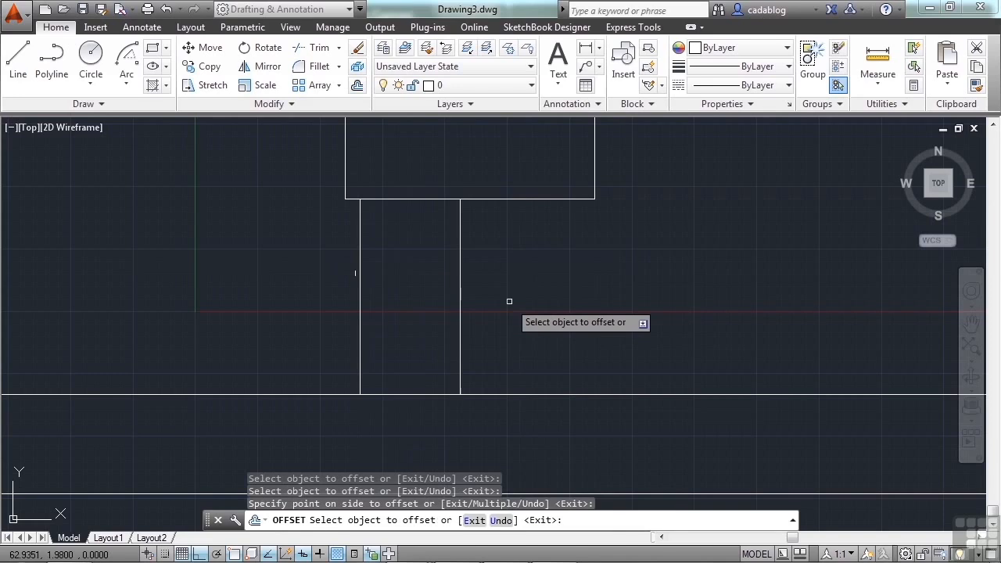
{"action": "key", "text": "Return"}
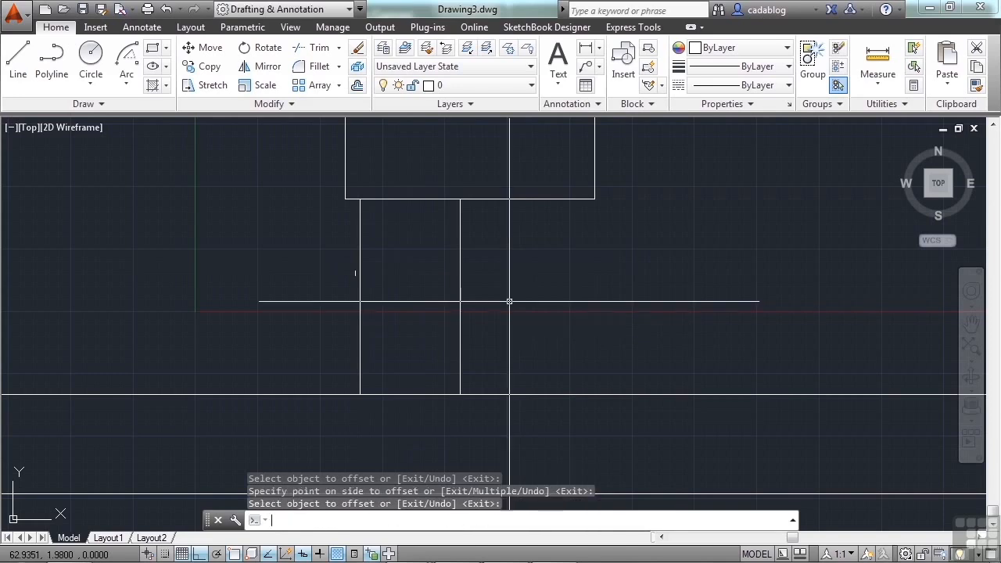
Step: With Ortho off, draw a 5-unit line from a Nearest point on the rectangle's bottom edge, right of the vertical lines, sloping 30° down to the right
{"action": "middle_click_drag", "start_coordinate": [577, 252], "coordinate": [554, 280]}
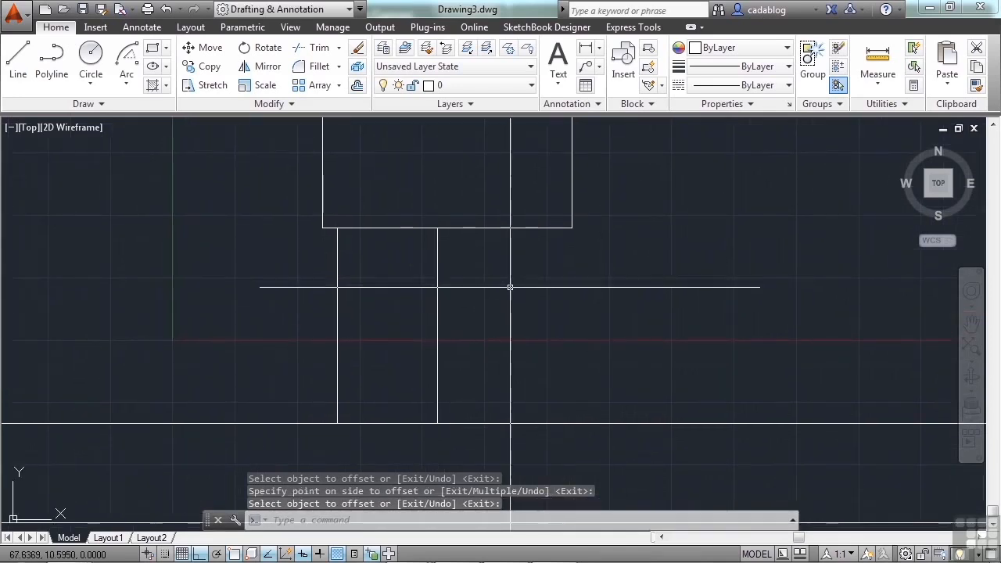
{"action": "middle_click_drag", "start_coordinate": [510, 241], "coordinate": [503, 310]}
{"action": "scroll", "coordinate": [508, 313], "scroll_direction": "up", "scroll_amount": 4}
{"action": "key", "text": "Return"}
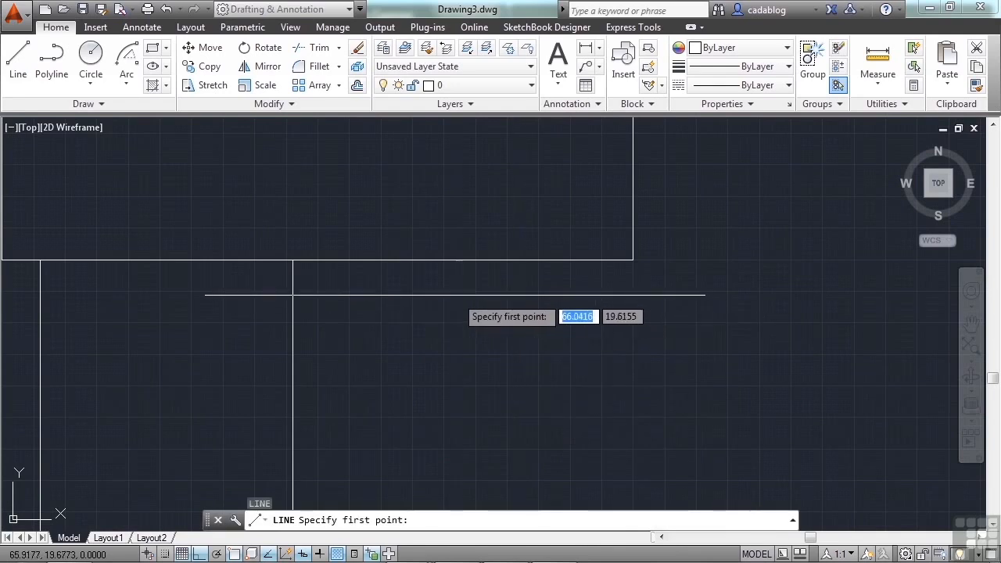
{"action": "type", "text": "nea"}
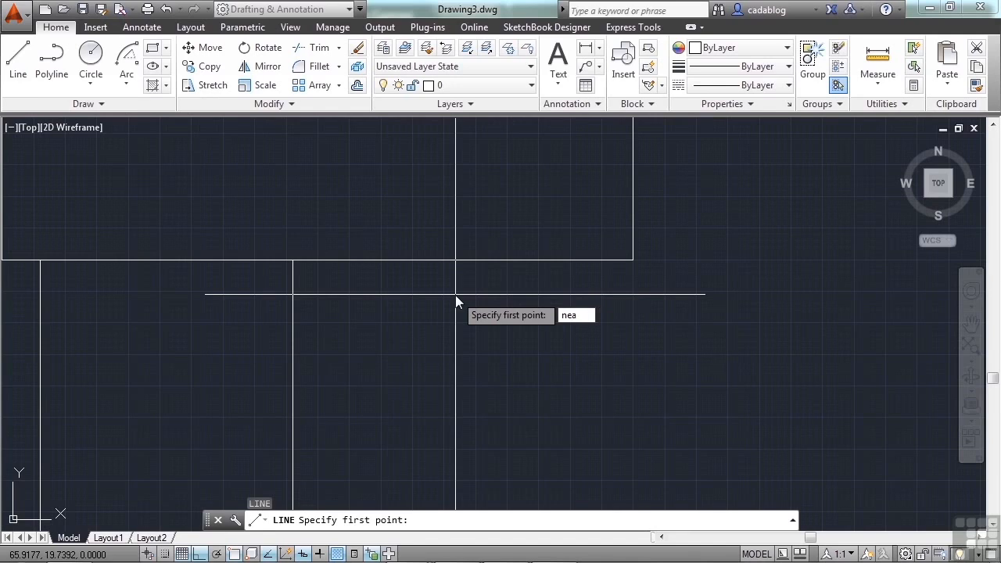
{"action": "key", "text": "Return"}
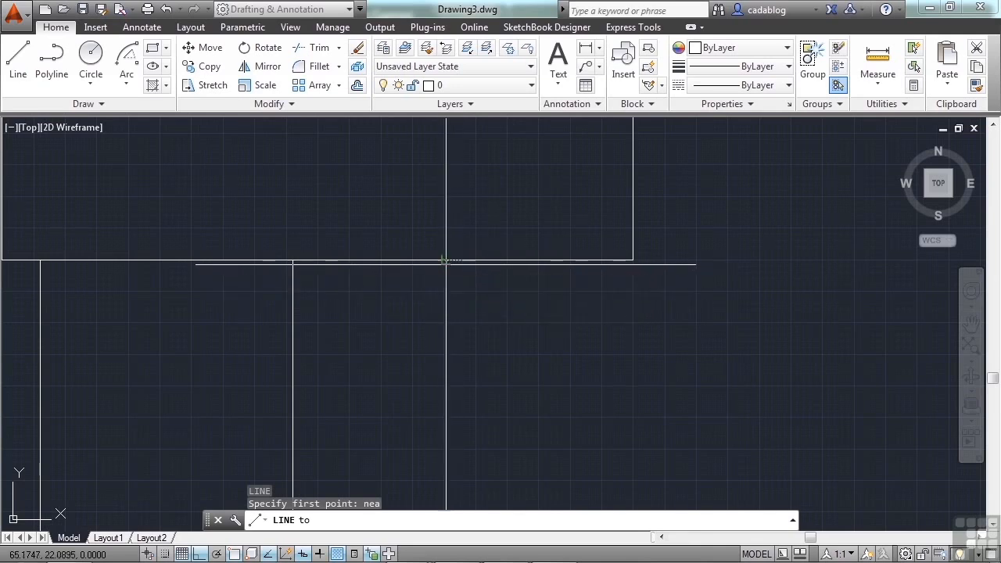
{"action": "left_click", "coordinate": [456, 260]}
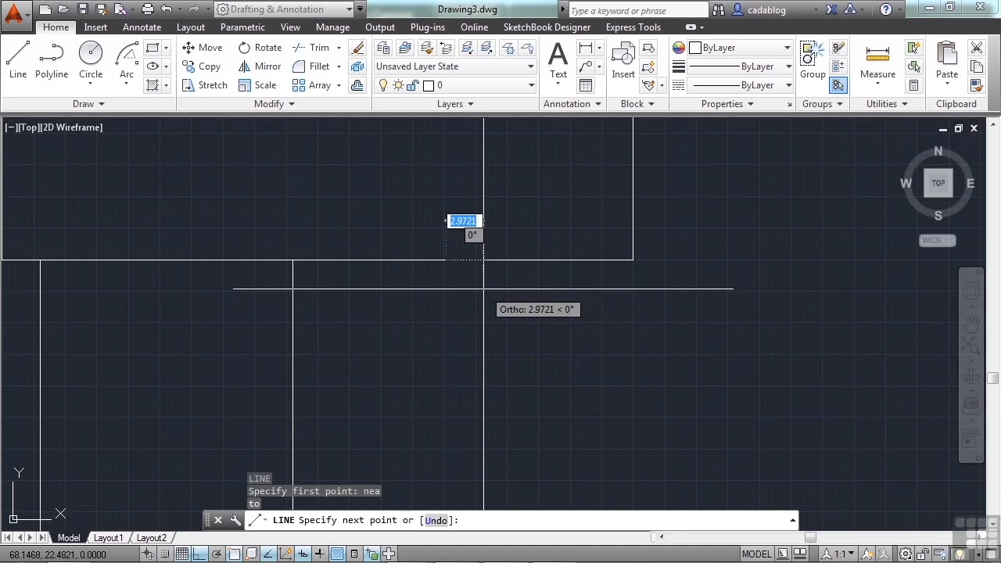
{"action": "key", "text": "F8"}
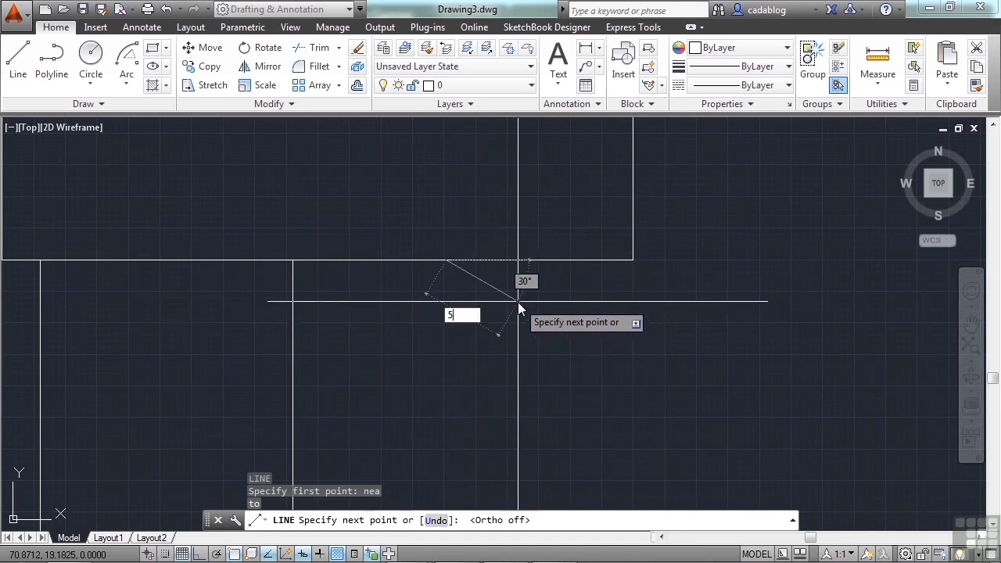
{"action": "key", "text": "Tab"}
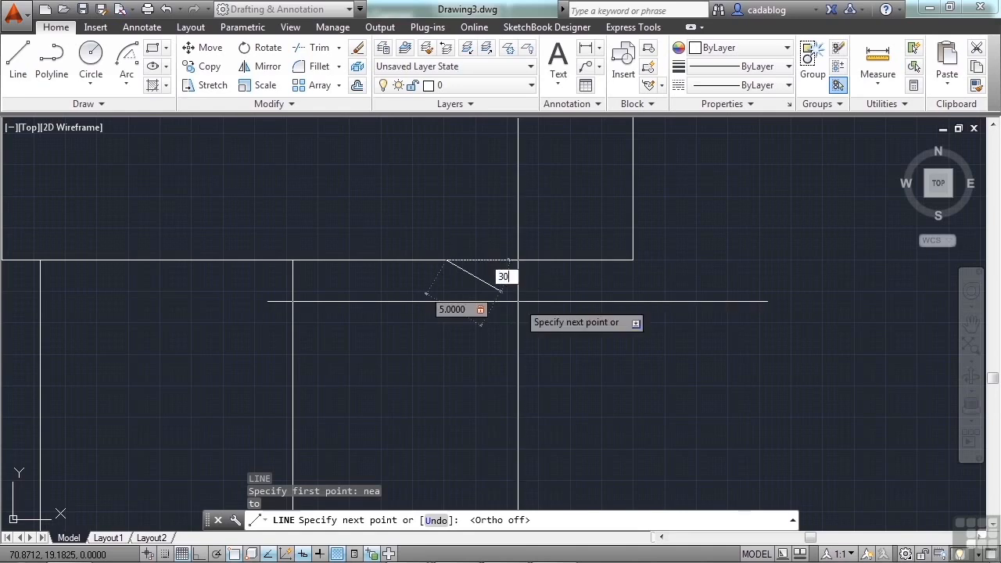
{"action": "key", "text": "Return"}
{"action": "key", "text": "Return"}
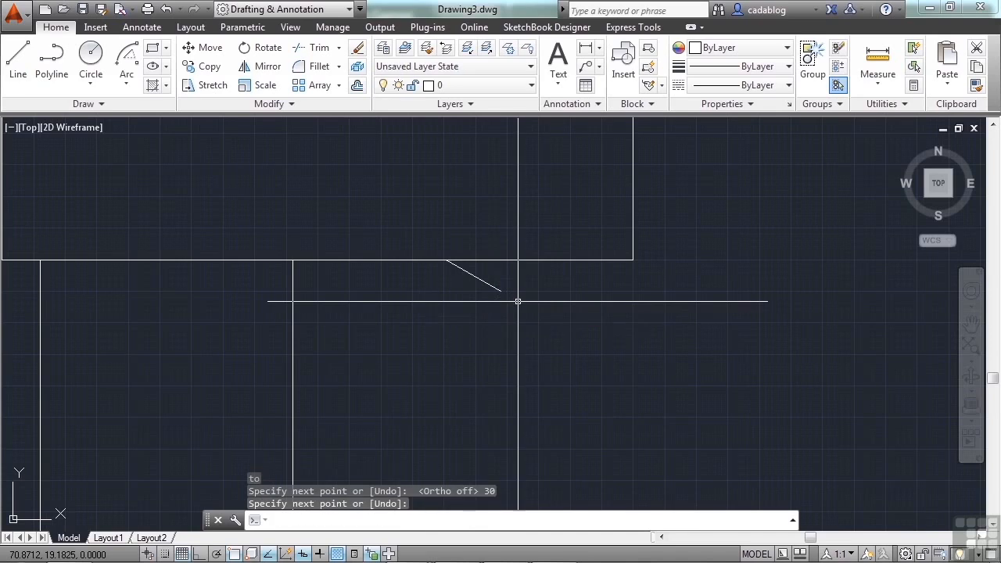
Step: Draw a Start, Center, Angle arc from the slanted line's lower end, centred on its upper end, with a 30° included angle
{"action": "scroll", "coordinate": [491, 253], "scroll_direction": "up", "scroll_amount": 3}
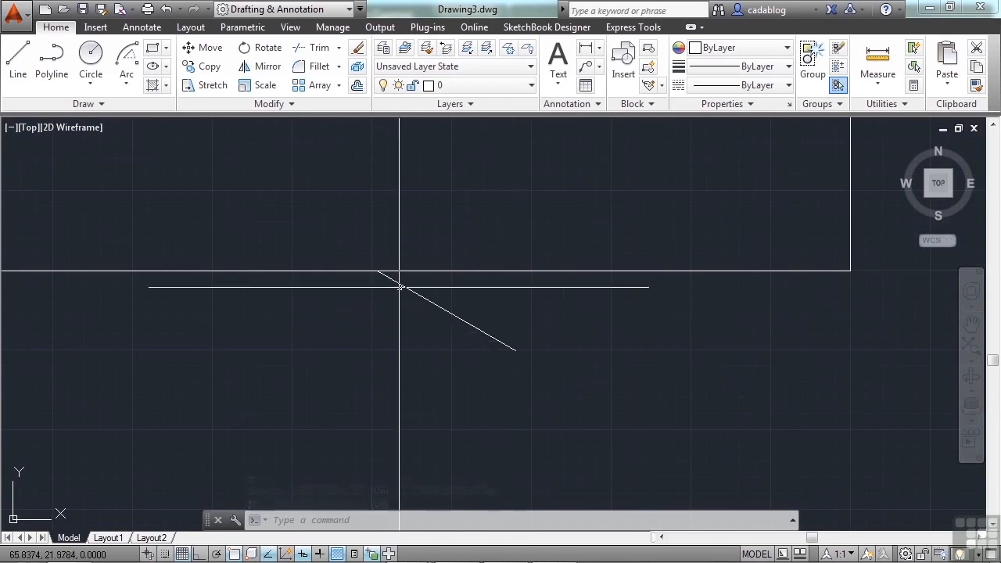
{"action": "left_click", "coordinate": [131, 86]}
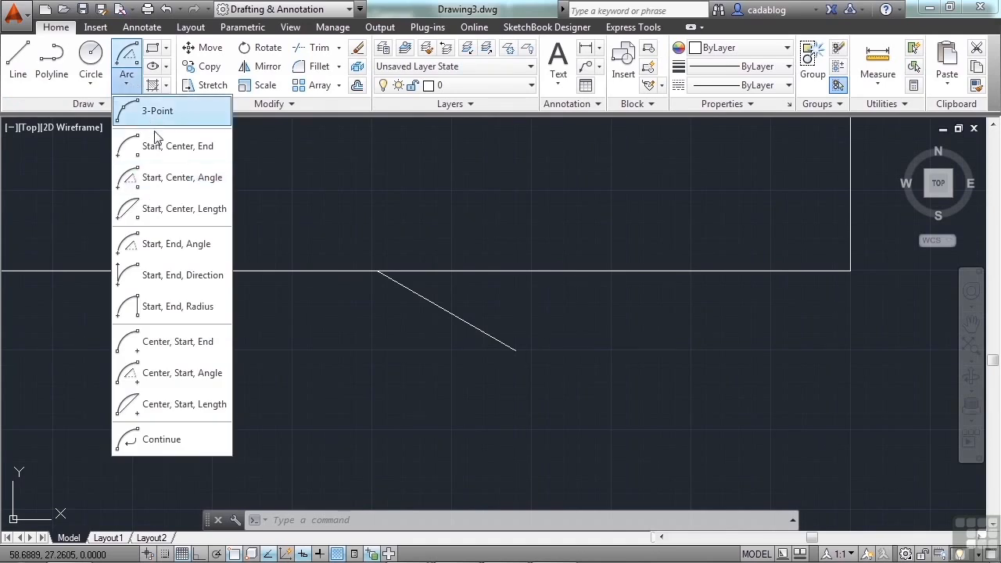
{"action": "left_click", "coordinate": [209, 179]}
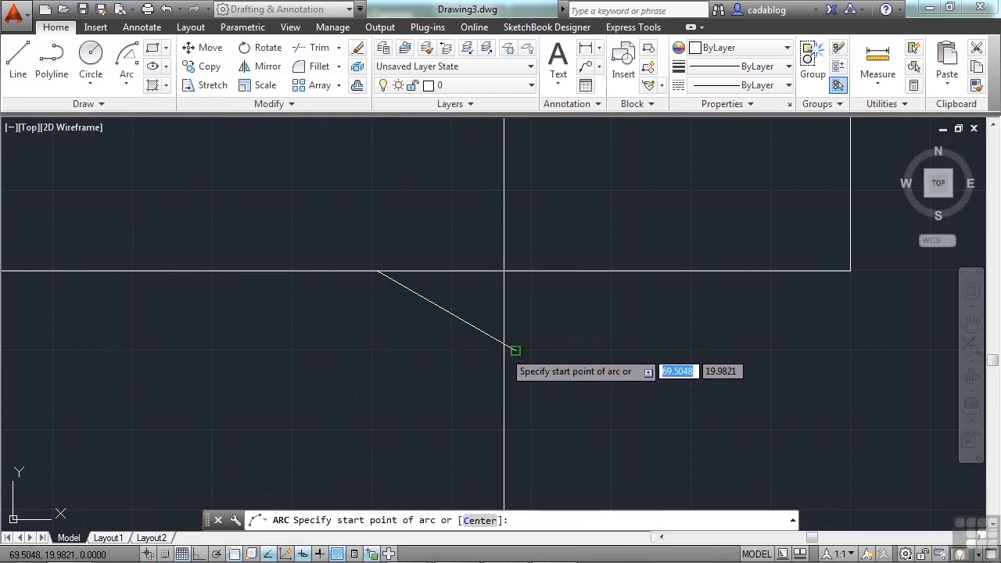
{"action": "left_click", "coordinate": [507, 349]}
{"action": "type", "text": "c"}
{"action": "key", "text": "Return"}
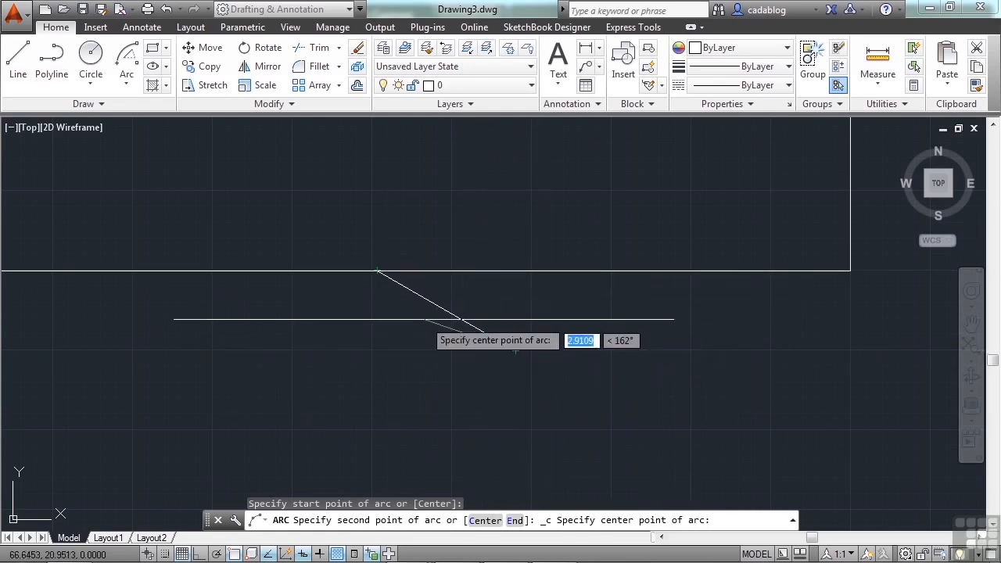
{"action": "left_click", "coordinate": [383, 274]}
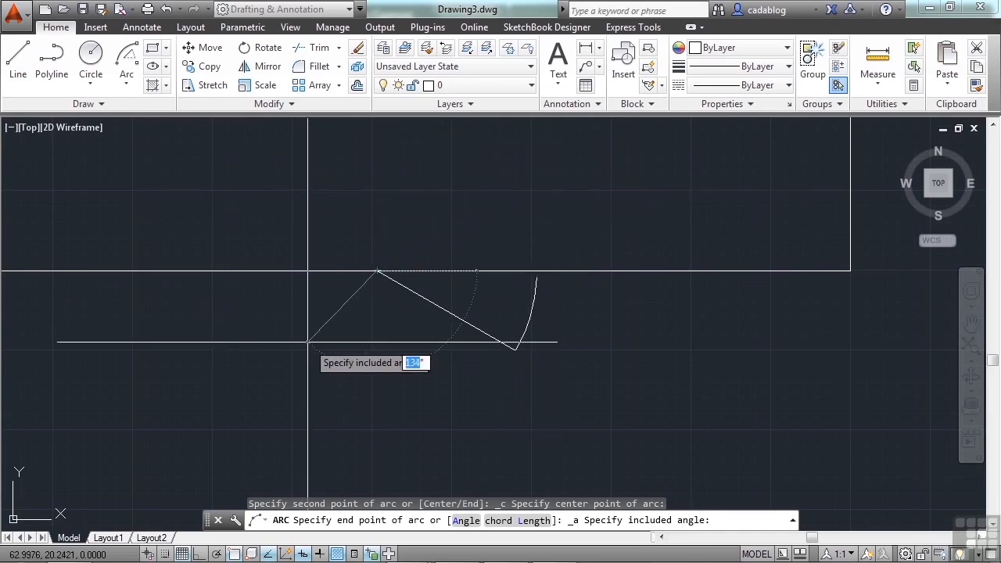
{"action": "type", "text": "30"}
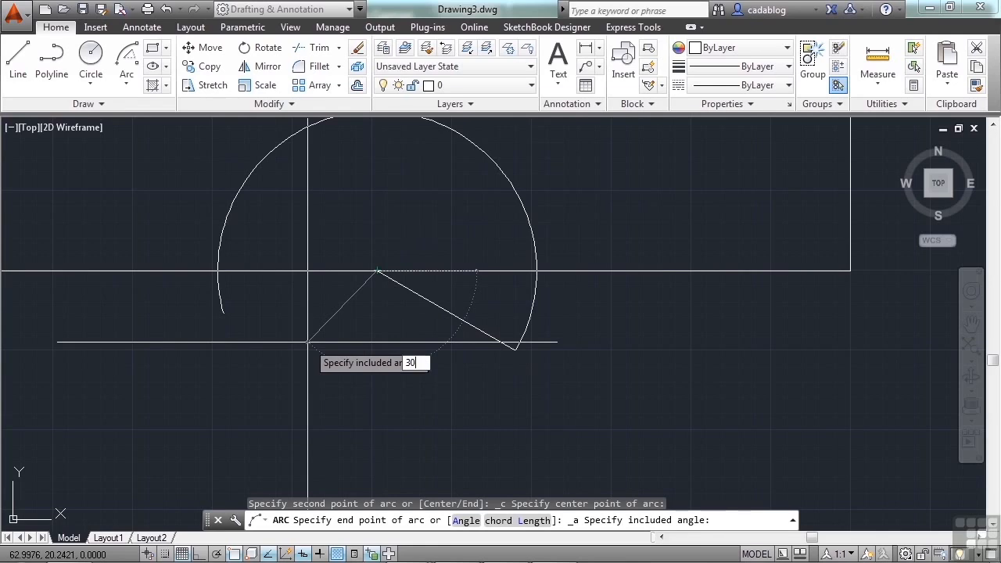
{"action": "key", "text": "Return"}
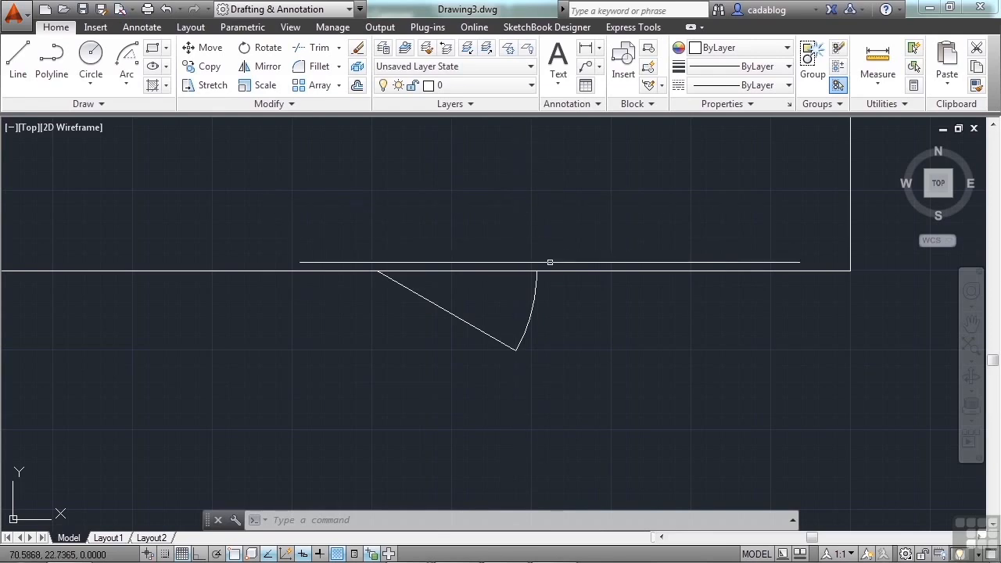
Step: Delete the arc beside the slanted line
{"action": "left_click", "coordinate": [554, 289]}
{"action": "left_click", "coordinate": [504, 295]}
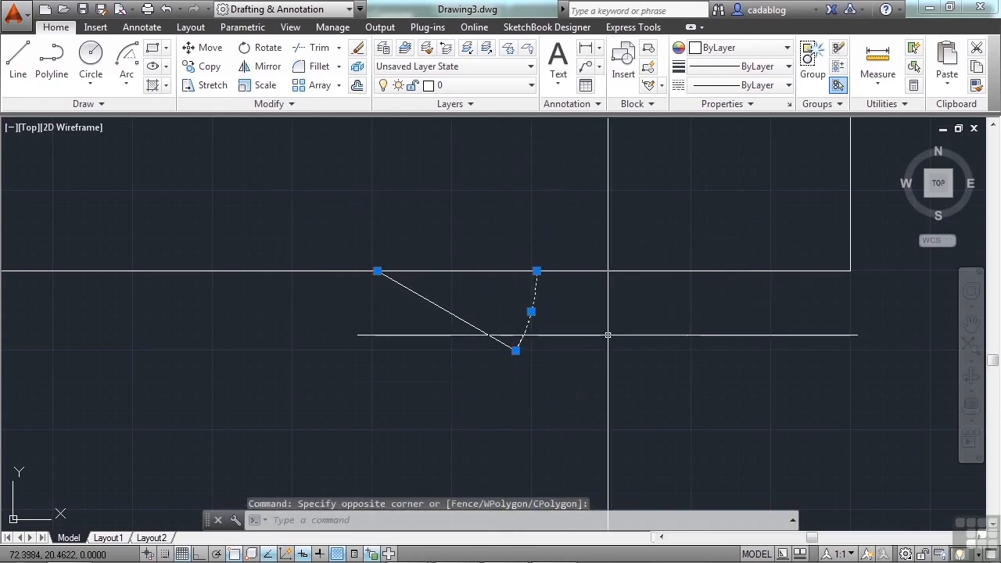
{"action": "key", "text": "Delete"}
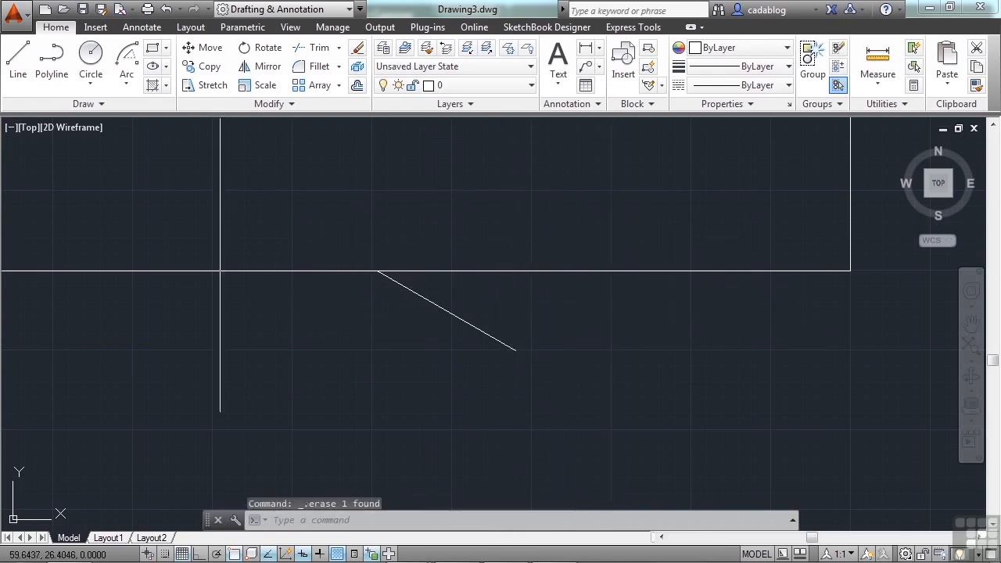
Step: Draw a Start, Center, Angle arc from the slanted line's lower end, centred on its upper end, with a 30° included angle
{"action": "left_click", "coordinate": [135, 69]}
{"action": "left_click", "coordinate": [131, 73]}
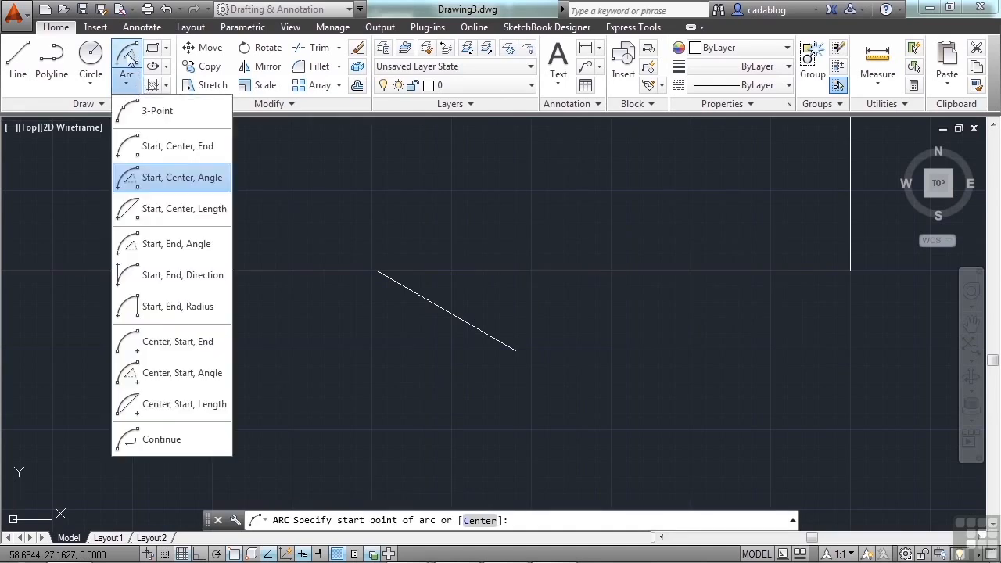
{"action": "left_click", "coordinate": [172, 177]}
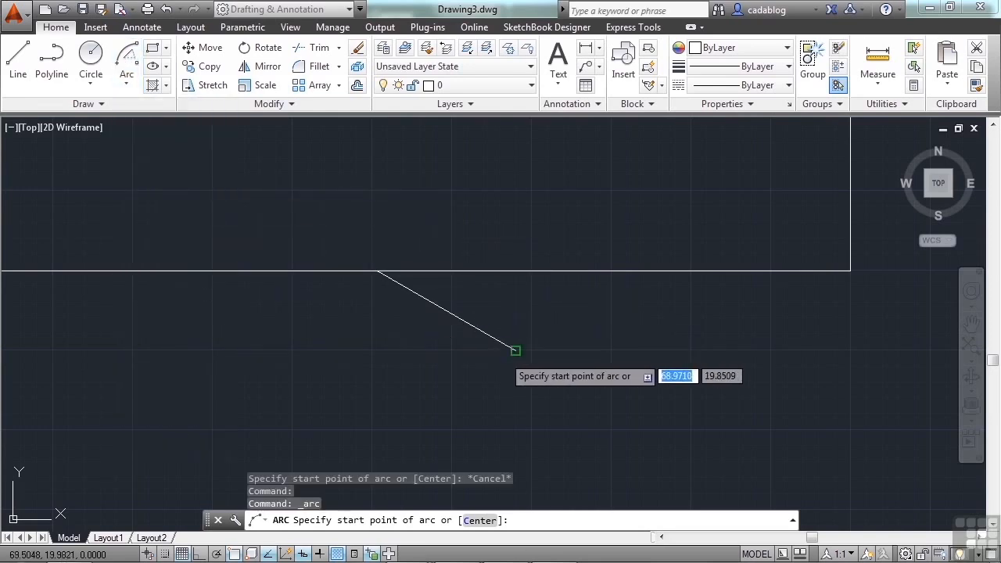
{"action": "left_click", "coordinate": [513, 350]}
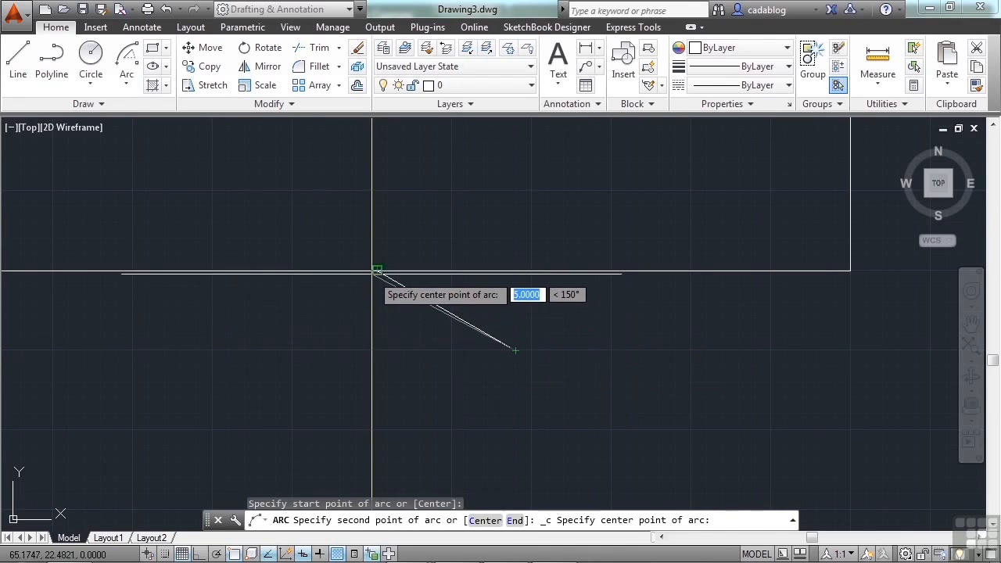
{"action": "left_click", "coordinate": [378, 271]}
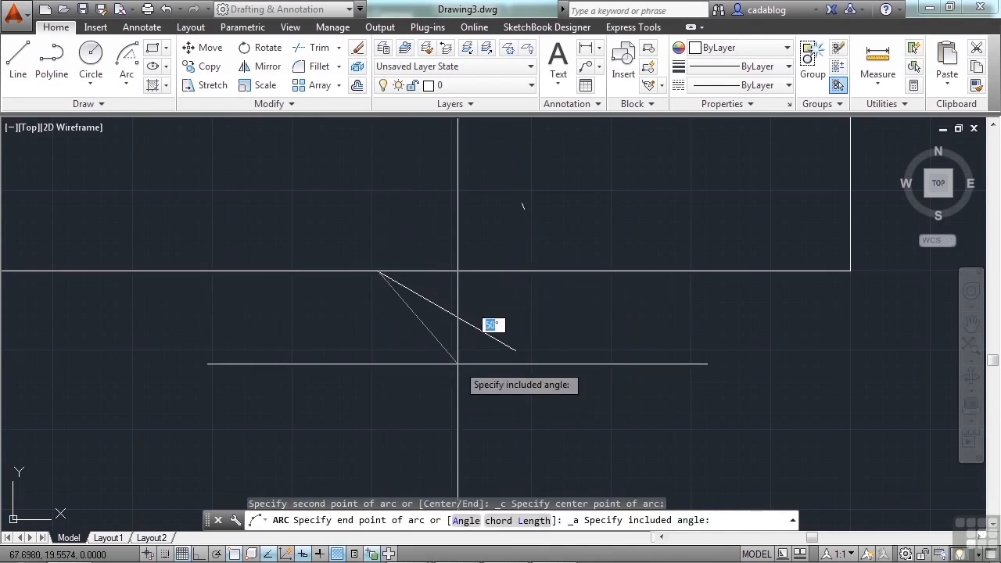
{"action": "type", "text": "30"}
{"action": "key", "text": "Return"}
{"action": "middle_click", "coordinate": [640, 327]}
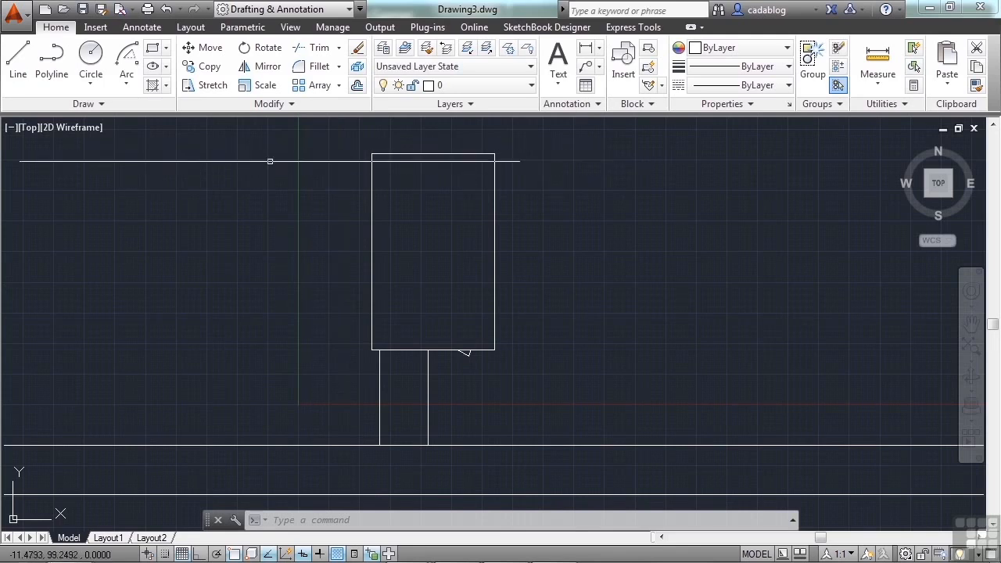
Step: Save the drawing as Chapter 5 project.dwg in the Autodesk 360 location, replacing the existing file
{"action": "left_click", "coordinate": [82, 8]}
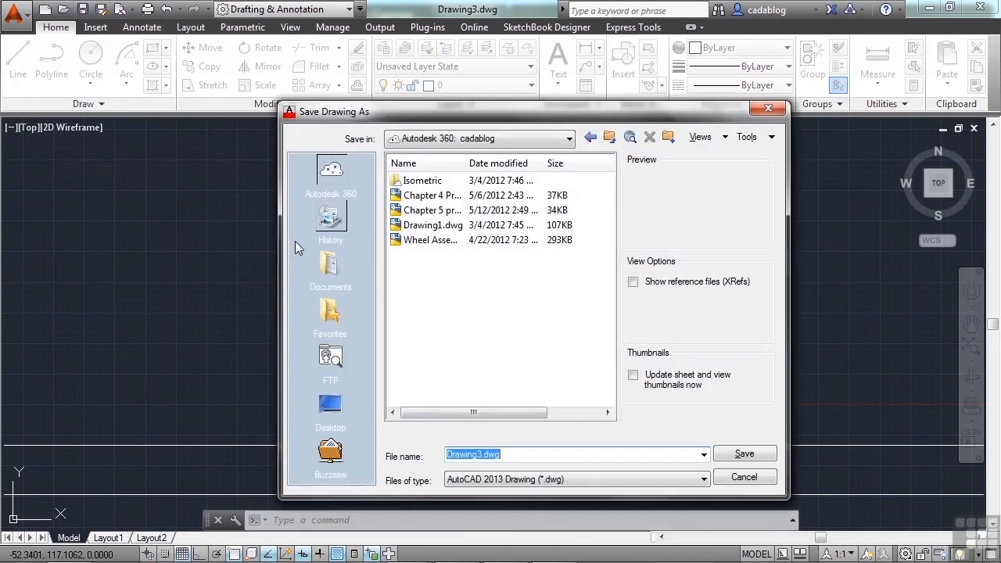
{"action": "left_click", "coordinate": [413, 212]}
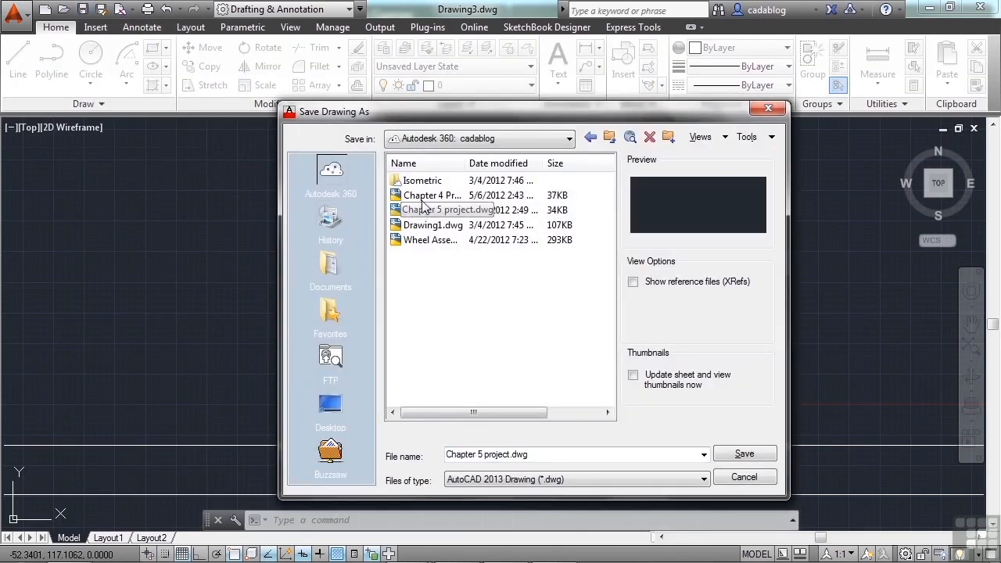
{"action": "left_click", "coordinate": [332, 172]}
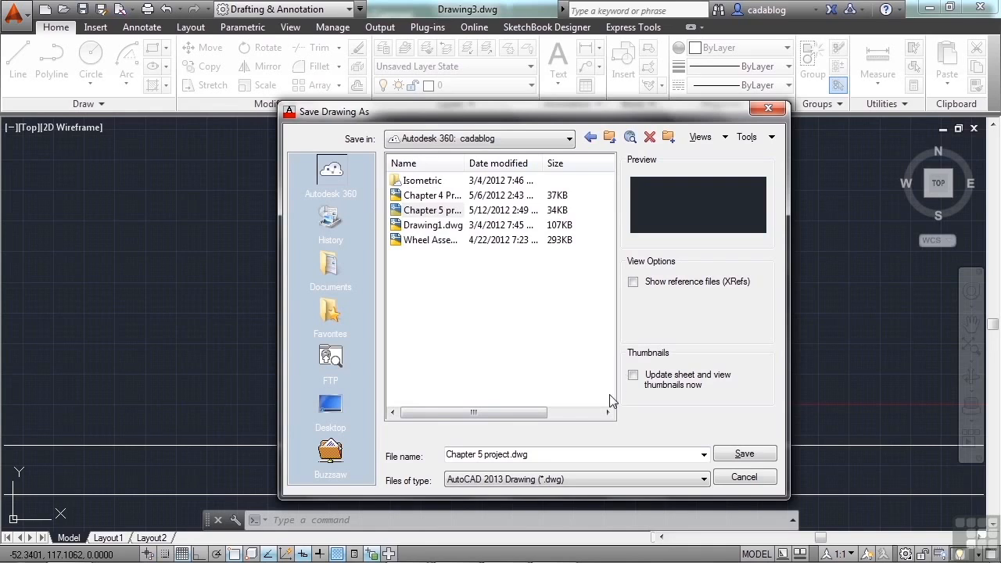
{"action": "left_click", "coordinate": [506, 453]}
{"action": "left_click", "coordinate": [546, 455]}
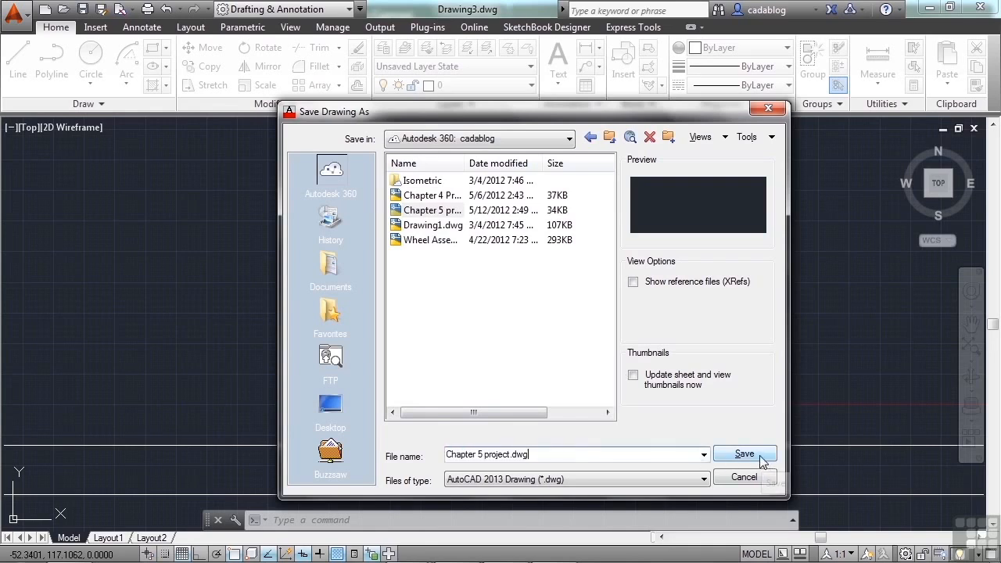
{"action": "left_click", "coordinate": [765, 457]}
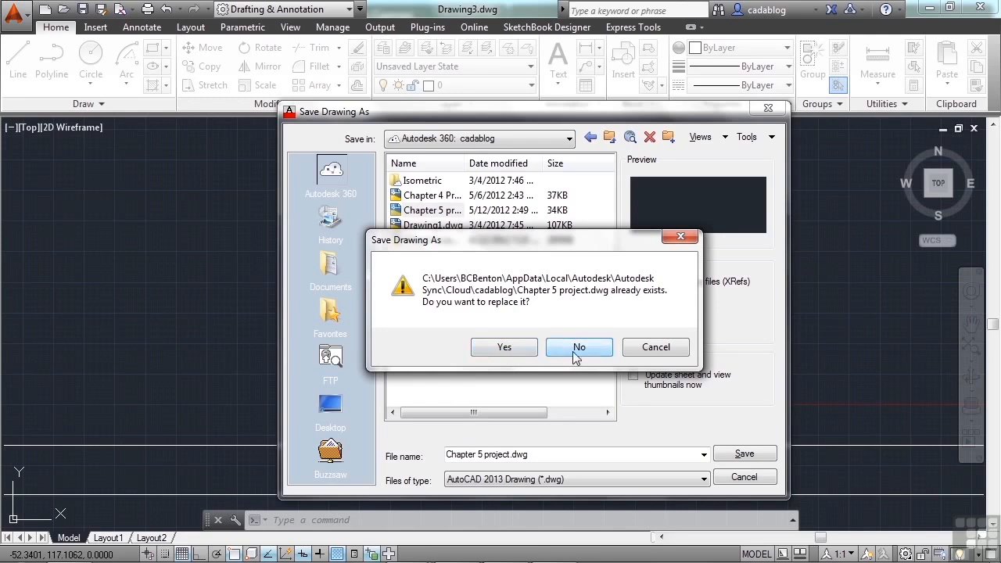
{"action": "left_click", "coordinate": [520, 353]}
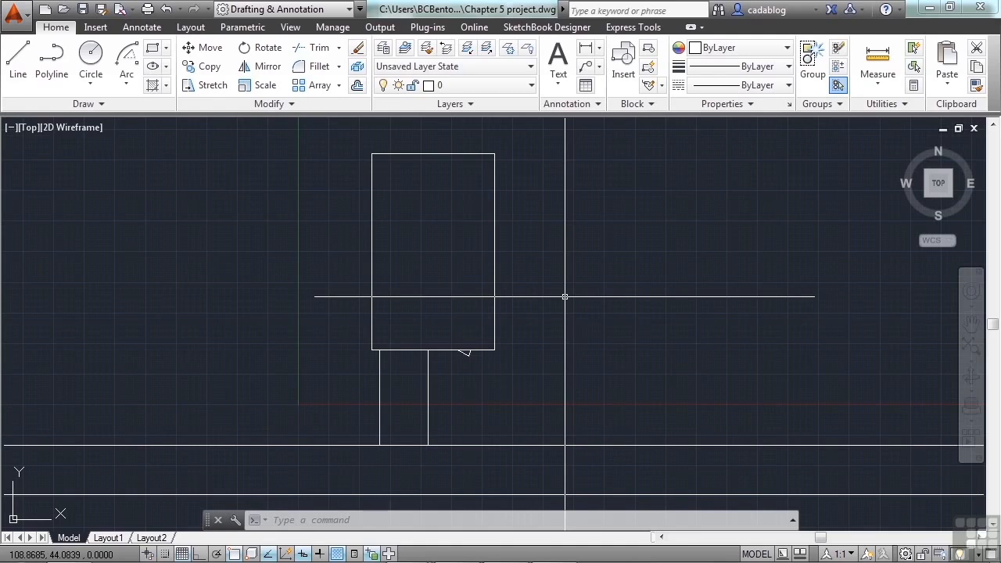
{"action": "scroll", "coordinate": [565, 297], "scroll_direction": "down", "scroll_amount": 2}
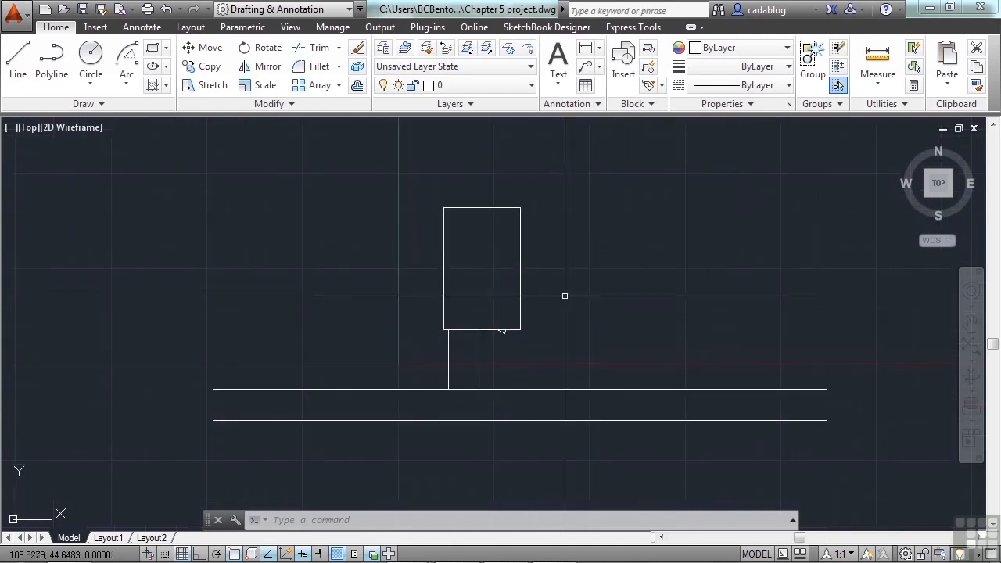